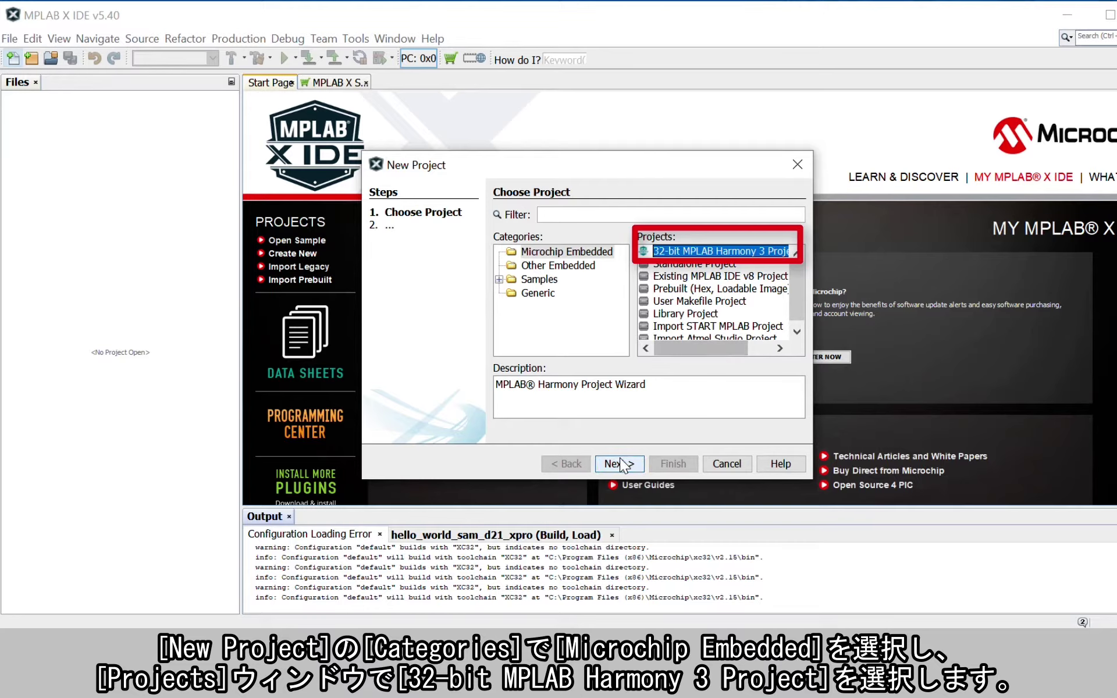
Step: Start a 32-bit MPLAB Harmony 3 project with framework path C:\Microchip\Harmony and set its folder to hello_world
click(620, 461)
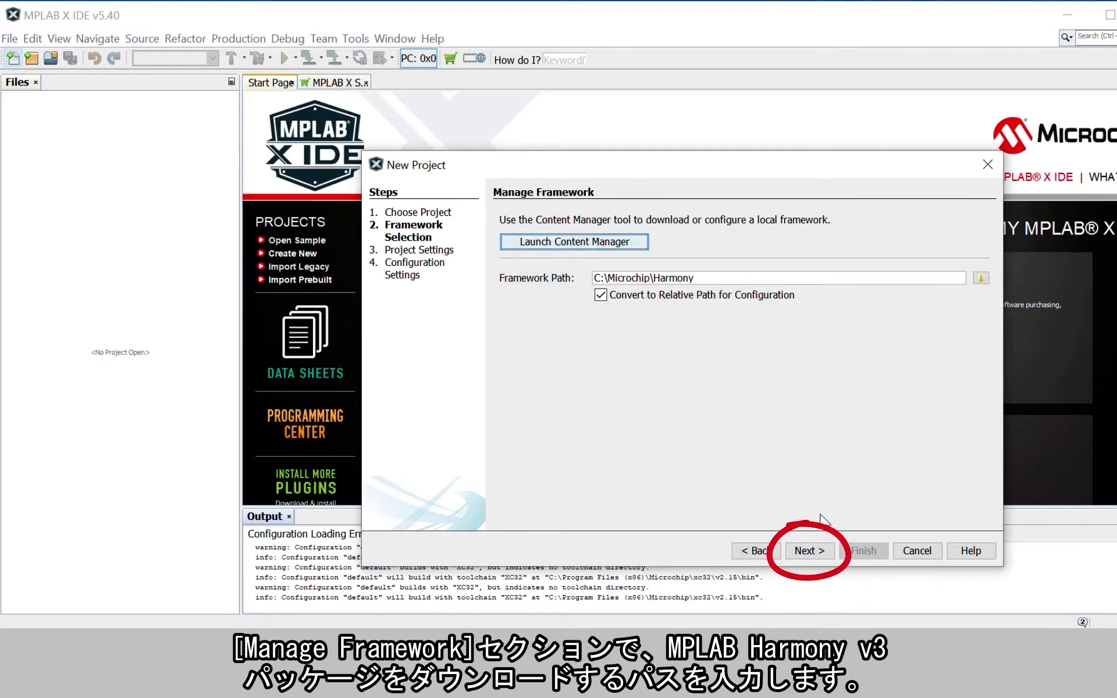
click(815, 553)
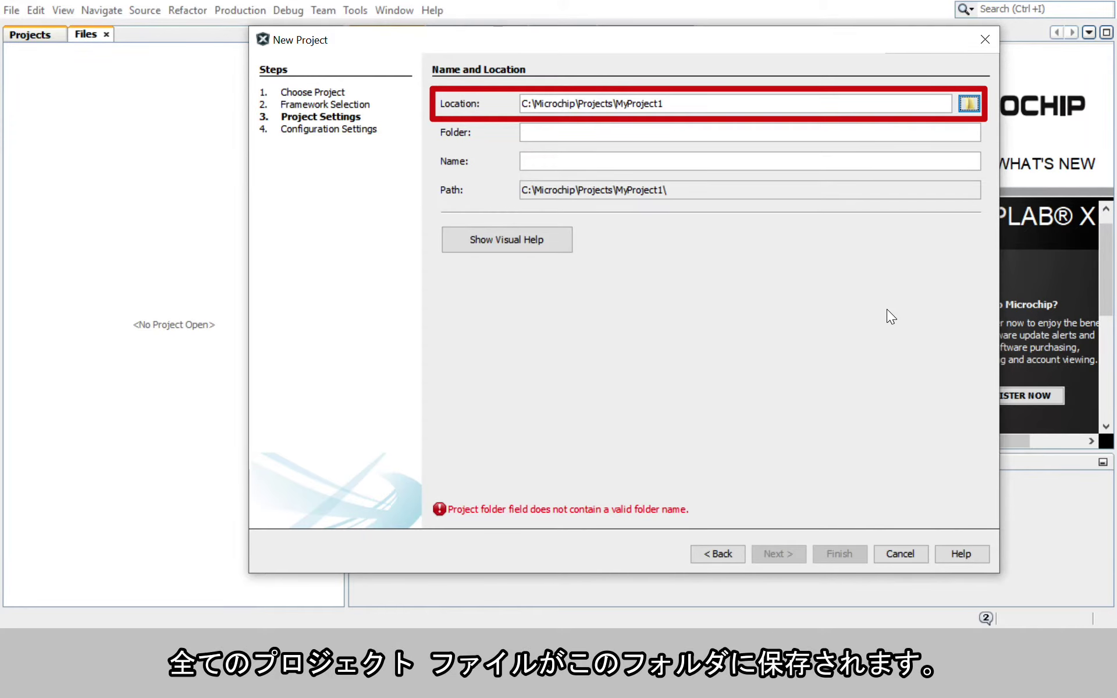
click(584, 140)
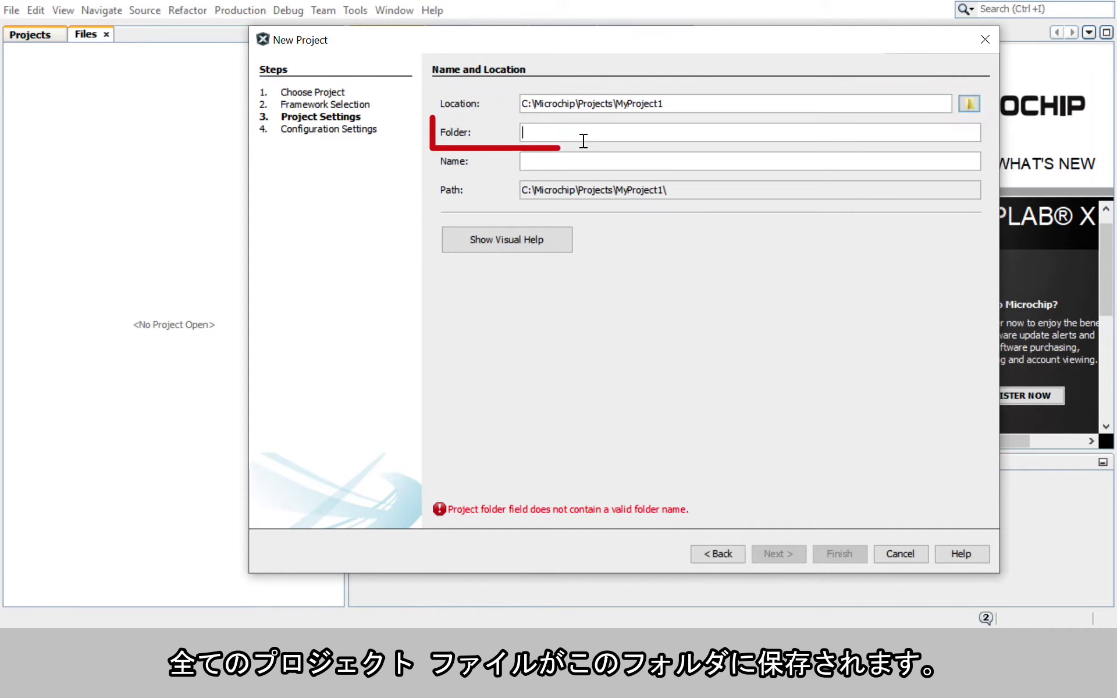
text(hello)
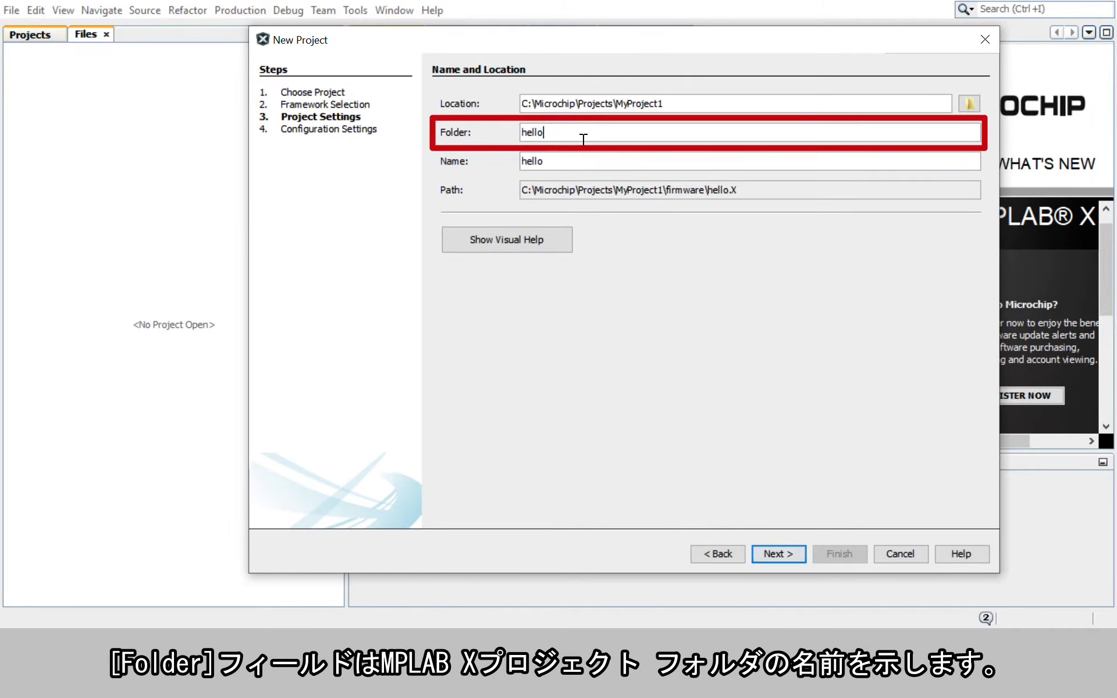
text(_world)
Step: Name the project hello_world_pic32mzef_curiosity2 and continue to its configuration settings
click(597, 163)
text(_pic32)
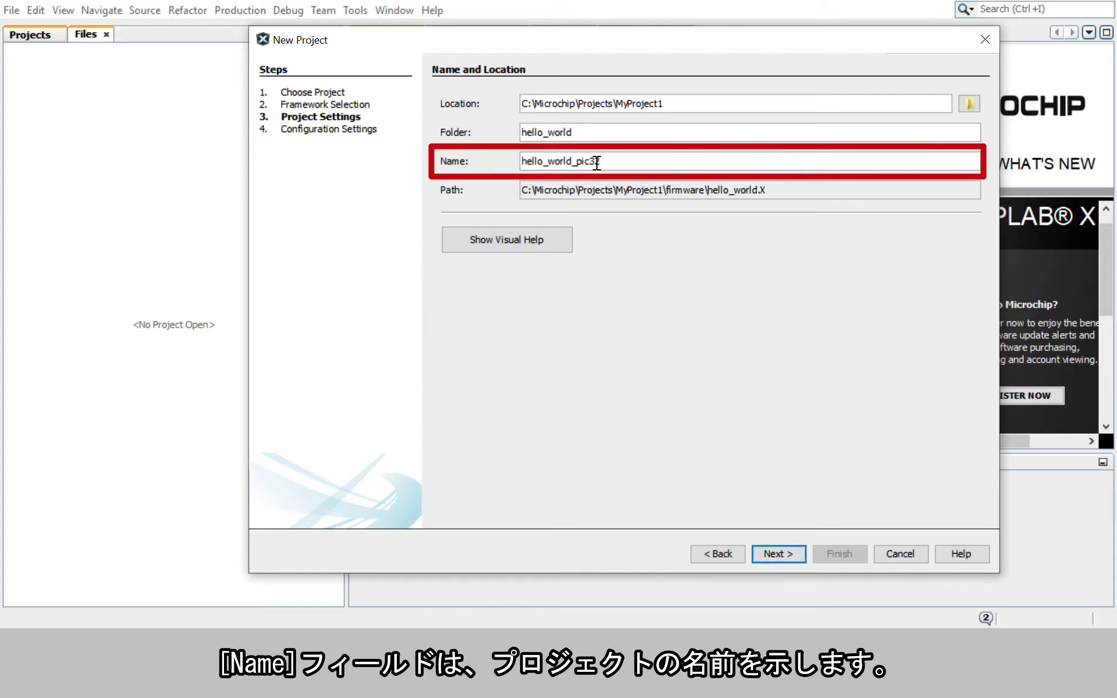
text(mzef)
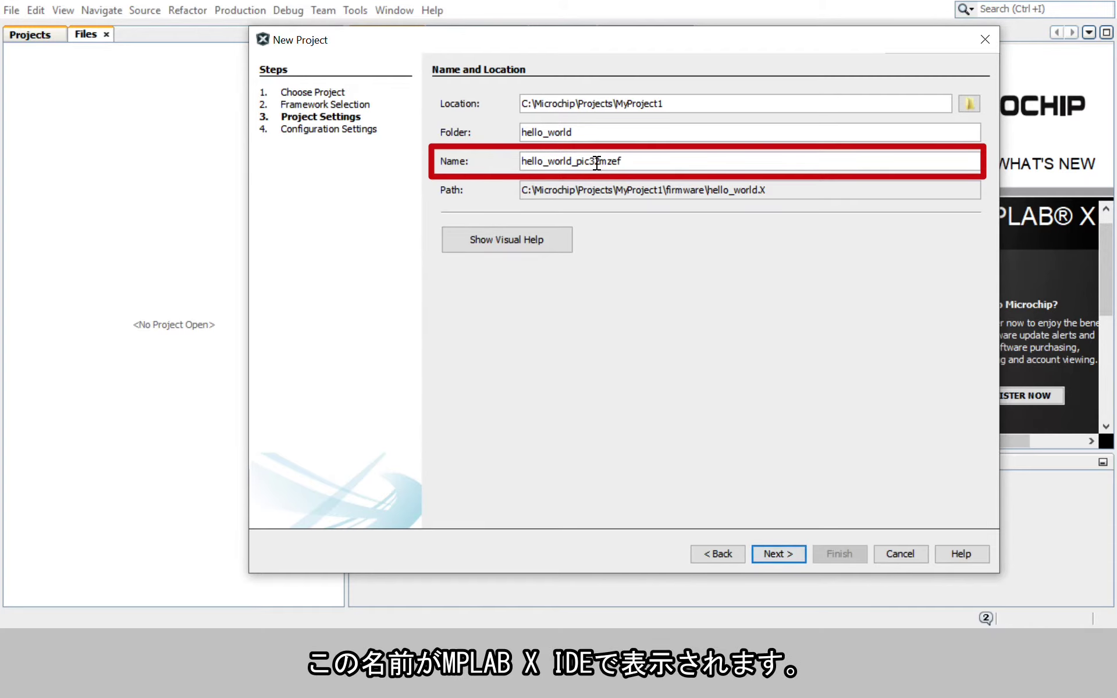
text(_curi)
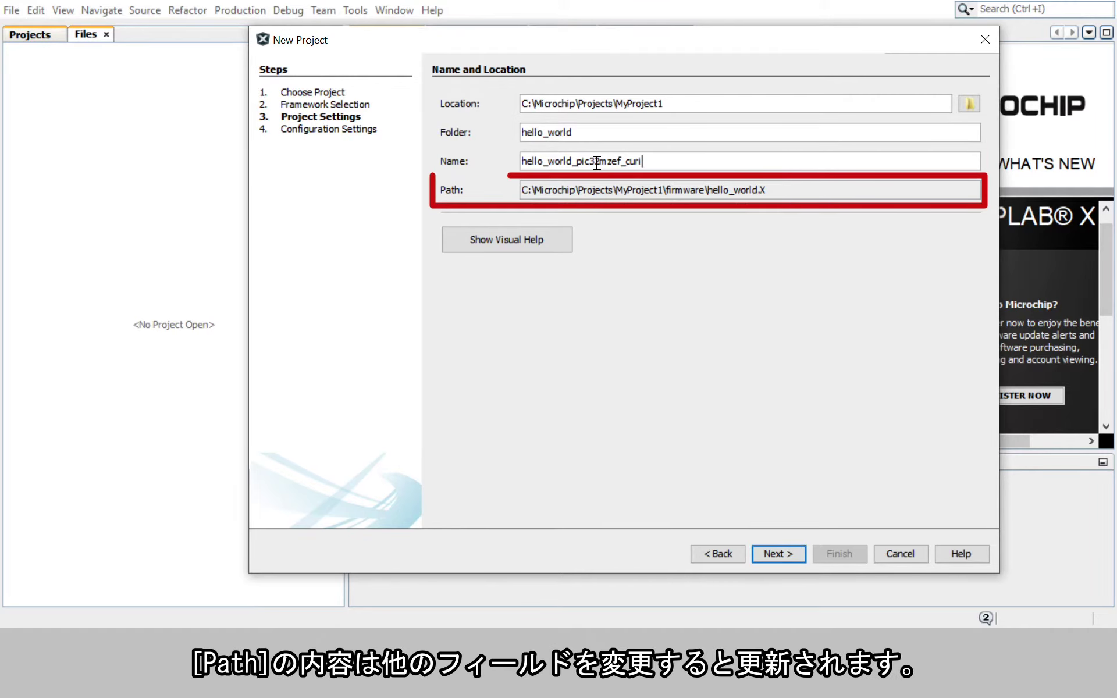
text(osity2)
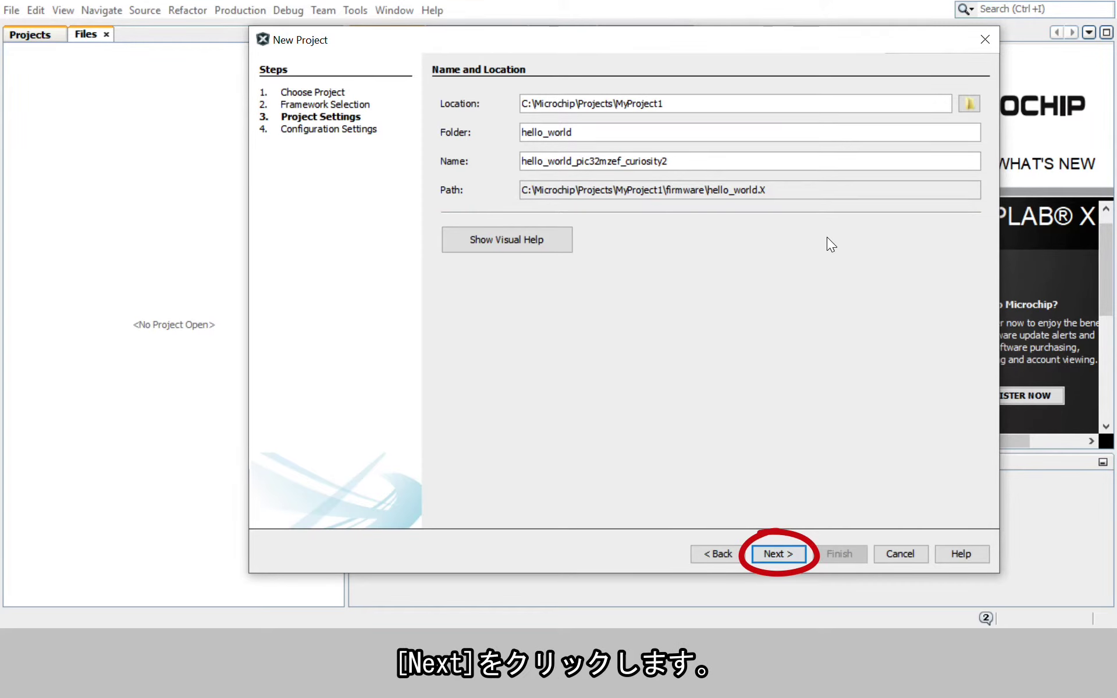
key(Return)
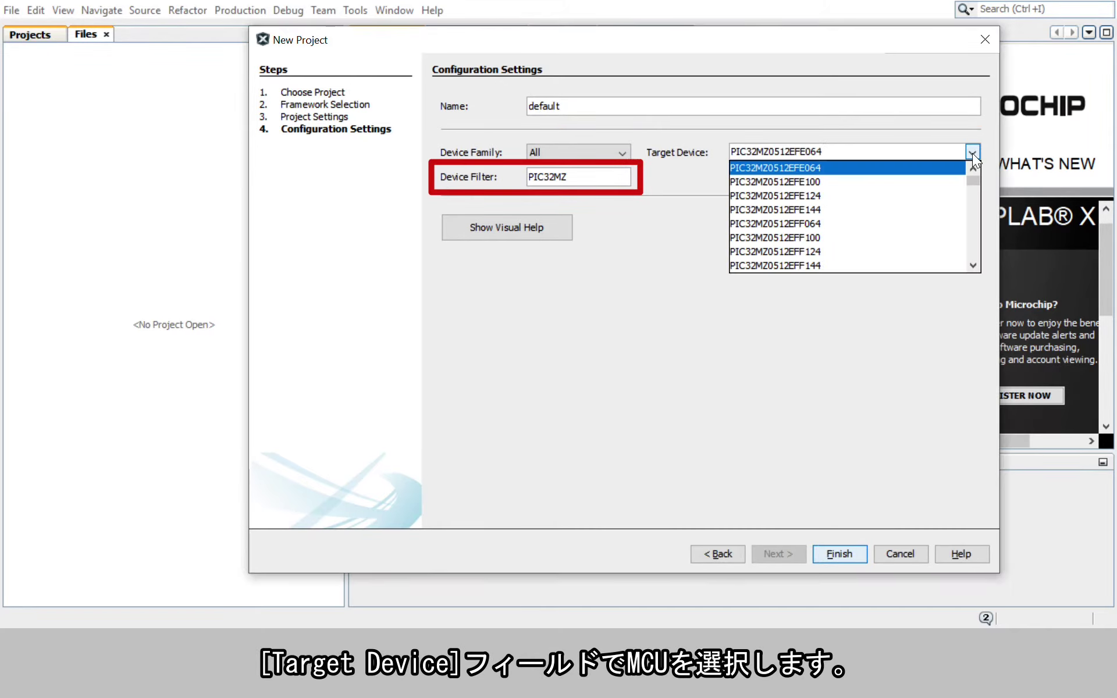
Step: Create the project for target device PIC32MZ2048EFM144 and launch the Harmony Configurator with the default DFP and CMSIS paths
scroll(867, 263, down, 5)
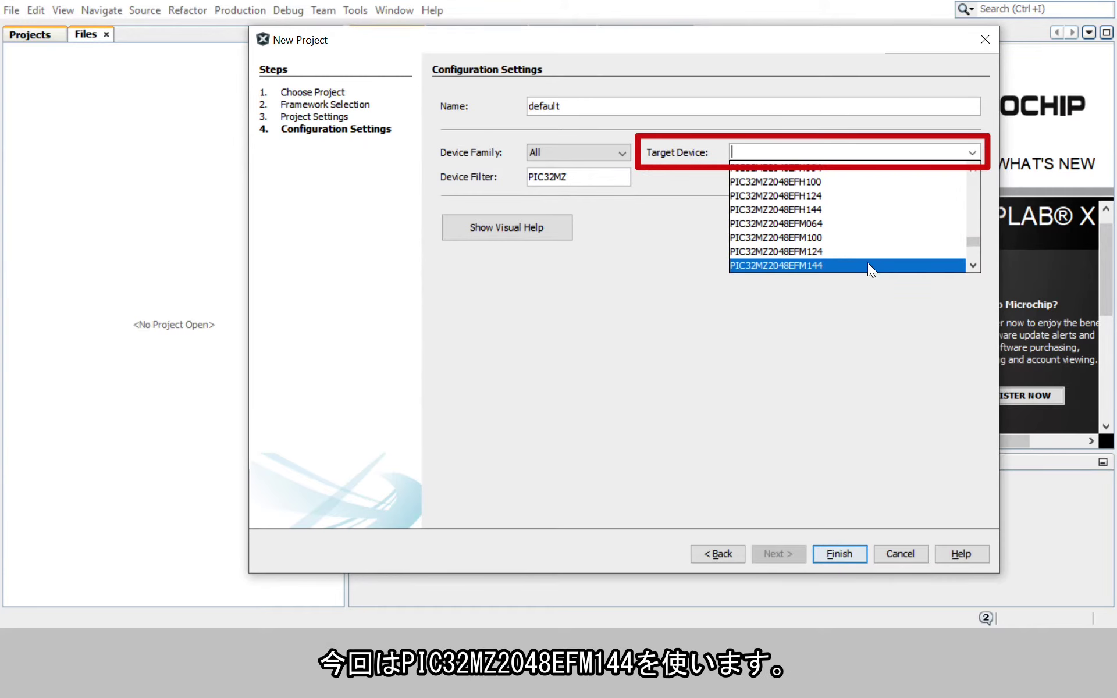
click(867, 265)
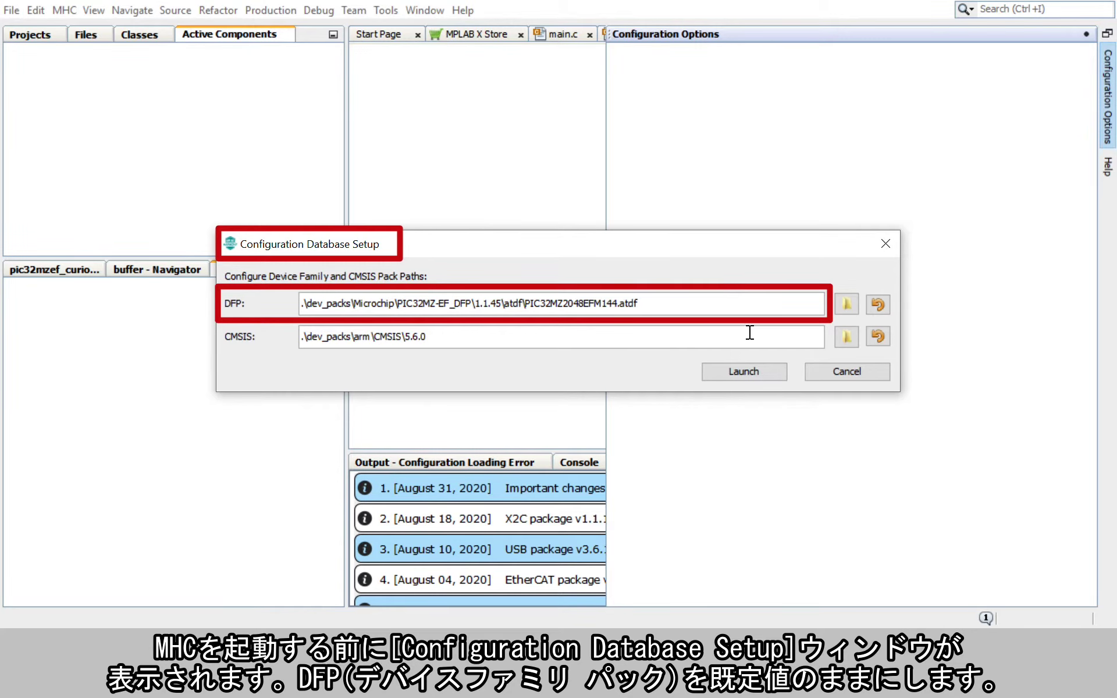
click(745, 376)
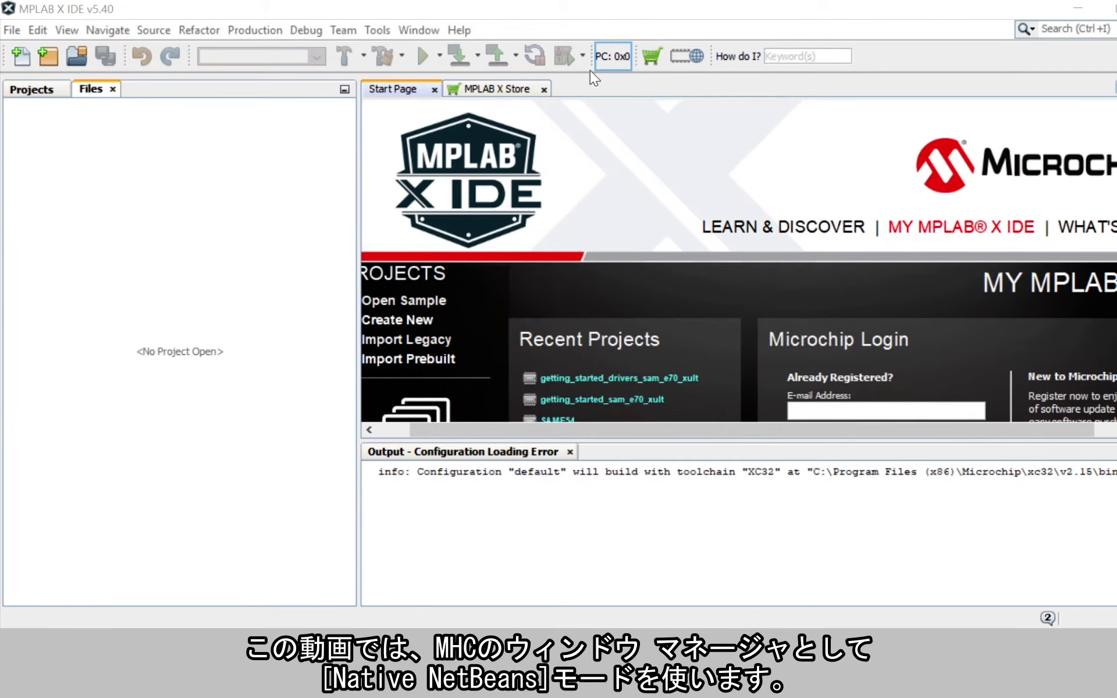
Step: Set the Harmony Configurator's window manager to Native Netbeans in the IDE's plugin options
click(377, 30)
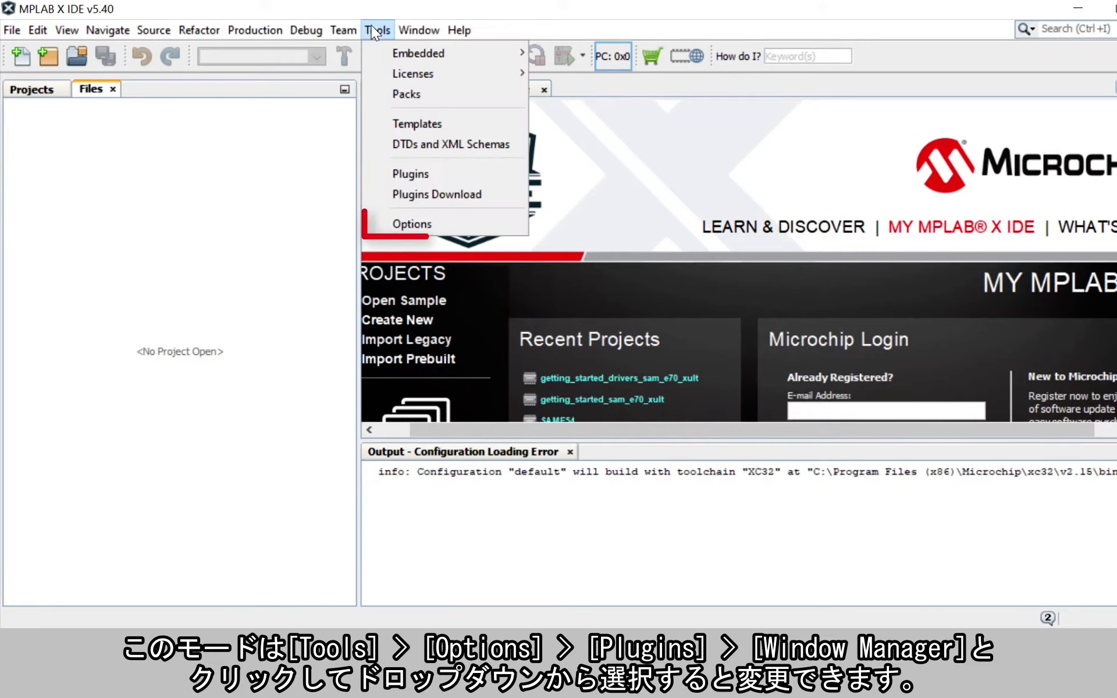
click(415, 226)
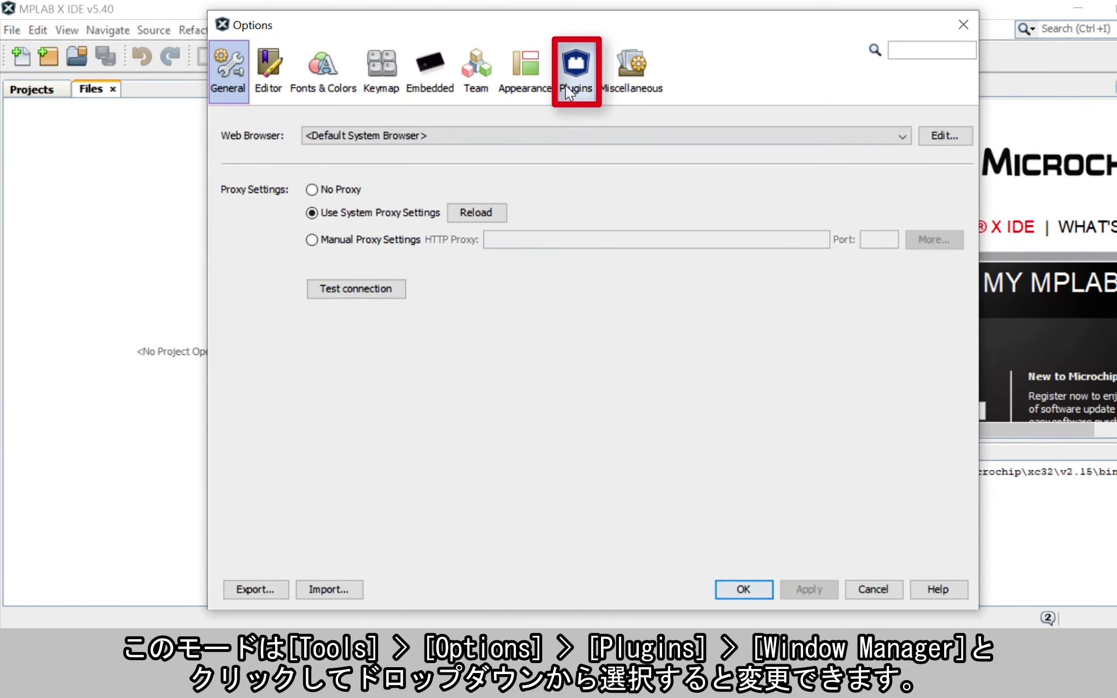
click(569, 90)
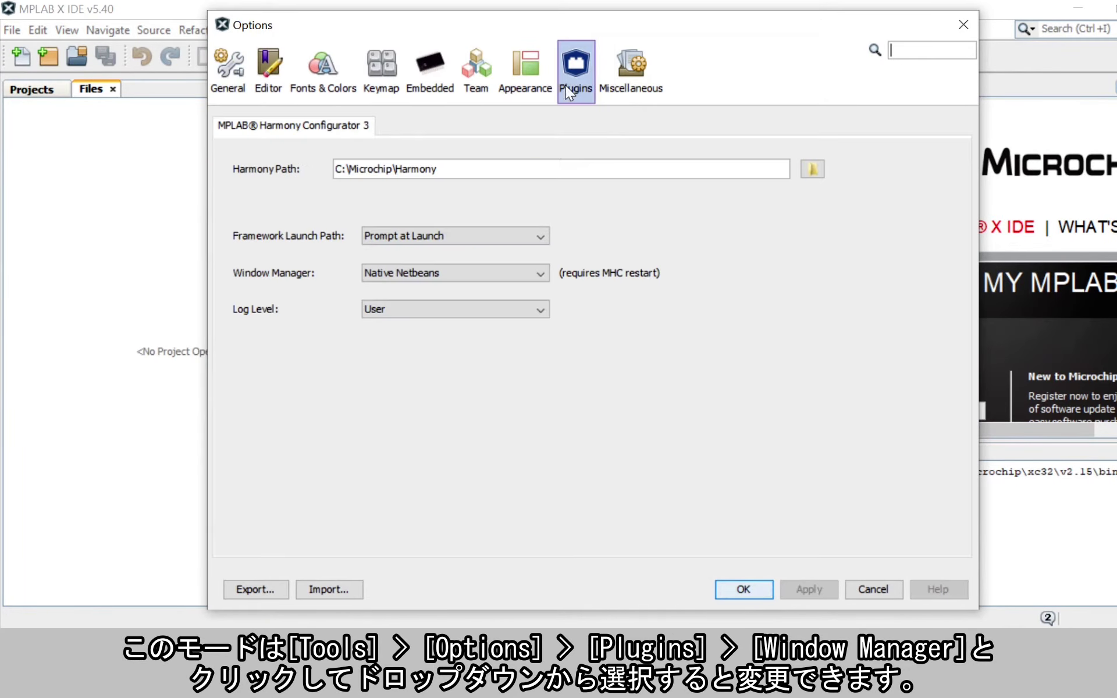
click(531, 272)
click(494, 284)
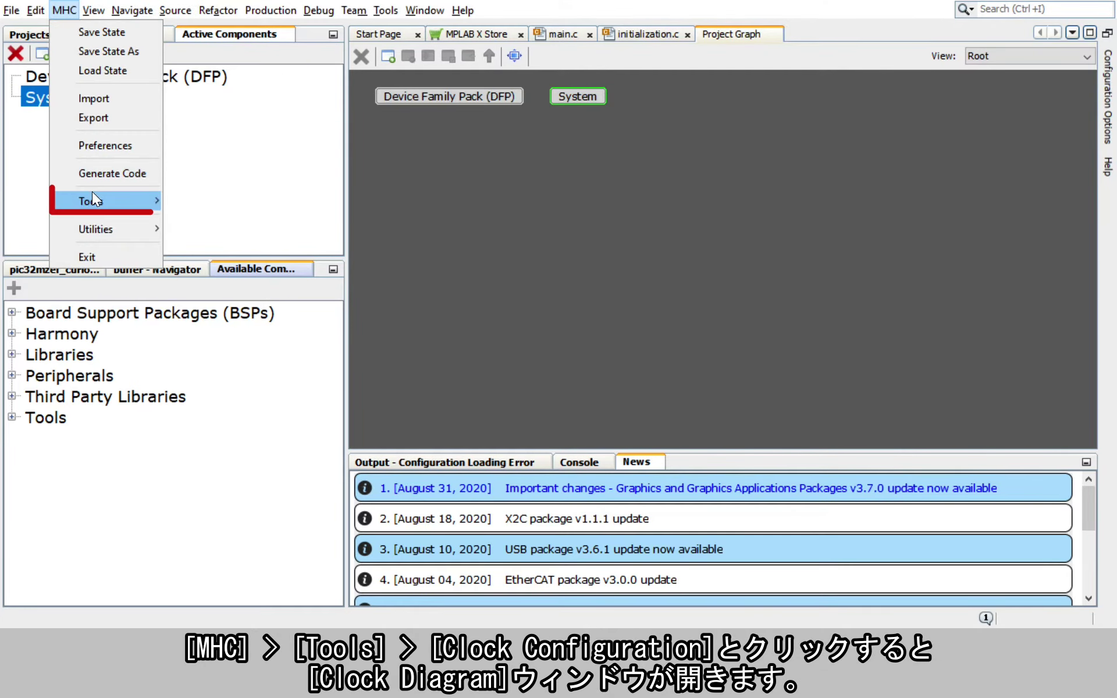
Step: Open the Clock Configuration tool and examine the System PLL, oscillator and peripheral clock settings in the maximized Clock Diagram
mouse_move(92, 191)
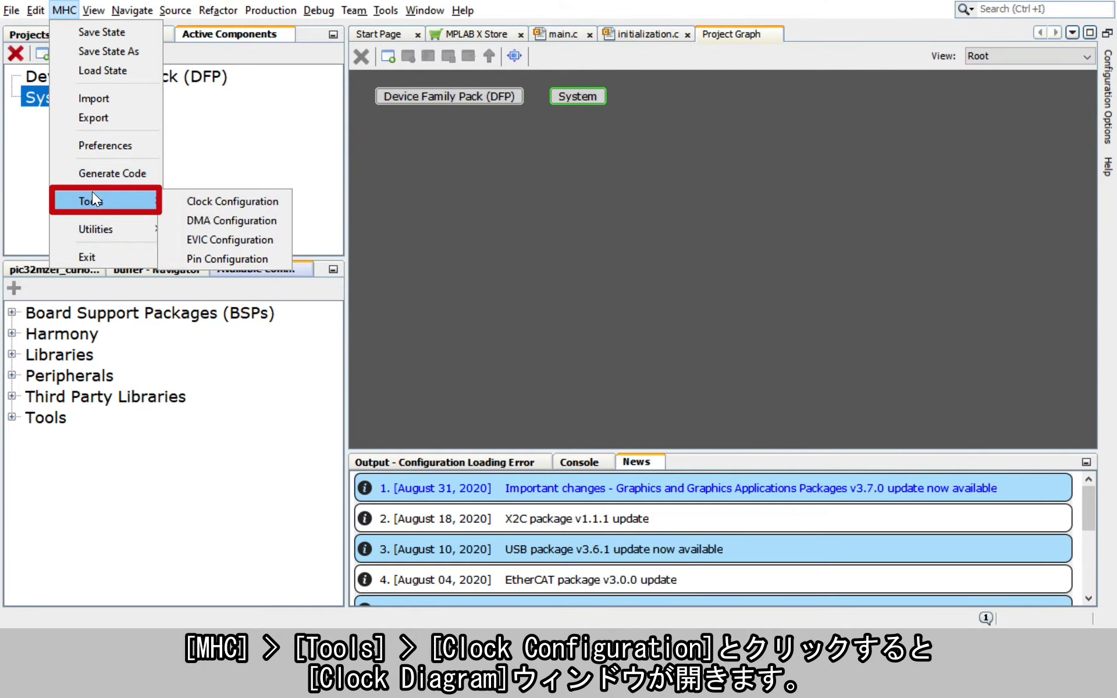
click(203, 196)
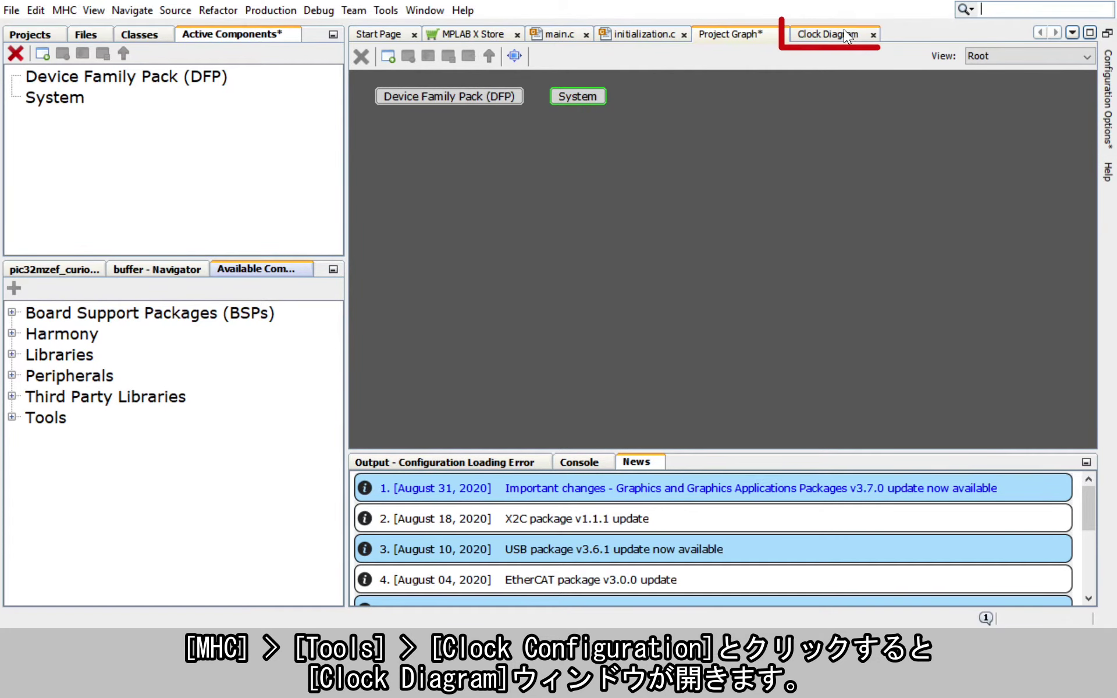
click(843, 29)
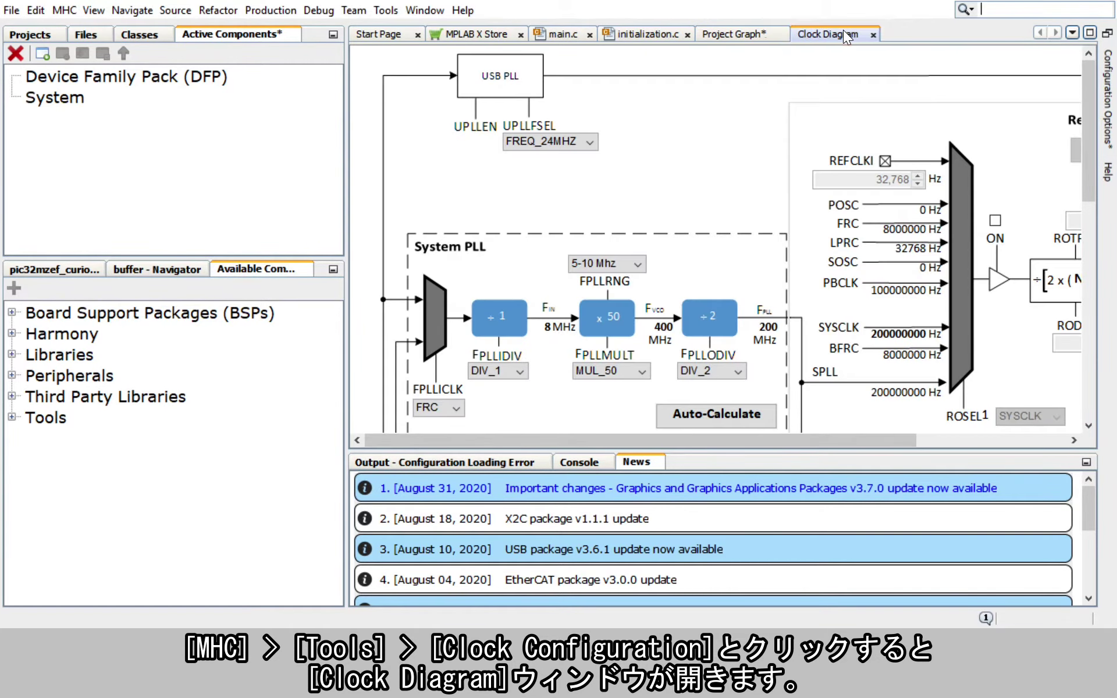
click(1089, 32)
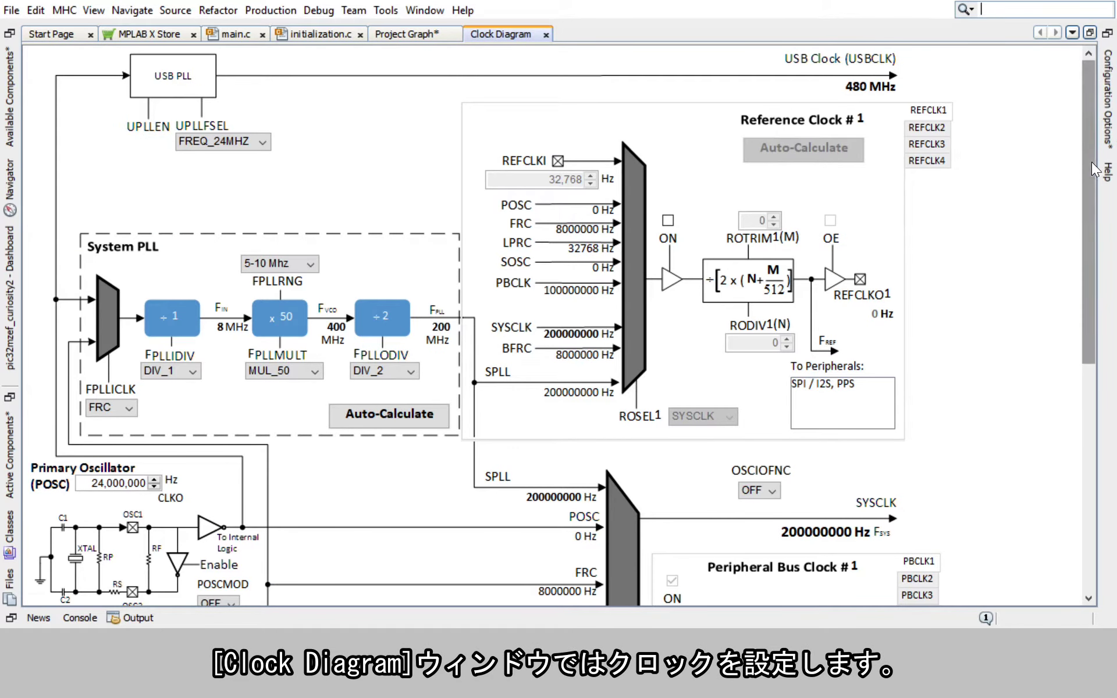
scroll(1095, 169, down, 5)
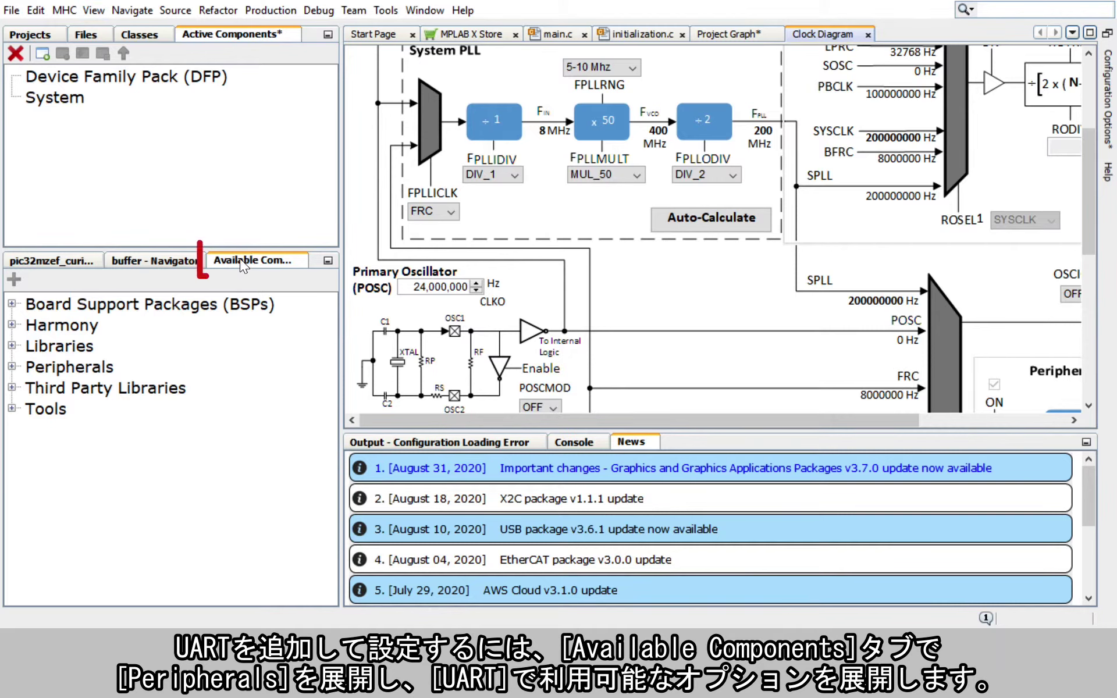
Step: Add the UART6 peripheral to the project and inspect it in the Project Graph and its configuration options
click(12, 367)
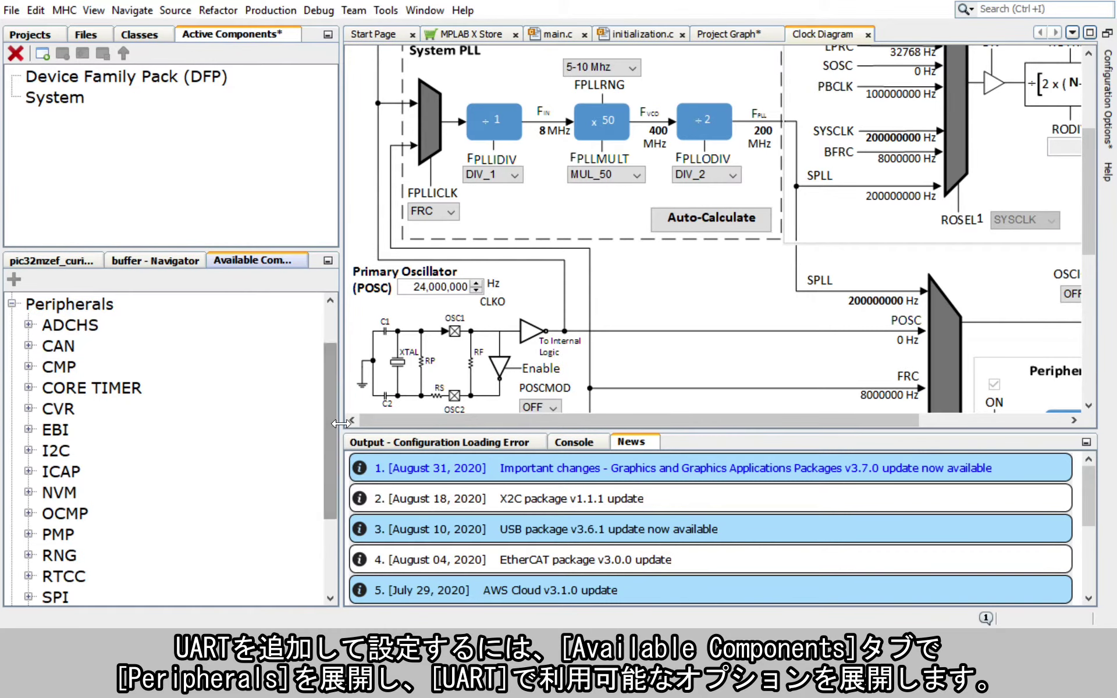
drag(333, 427, 333, 549)
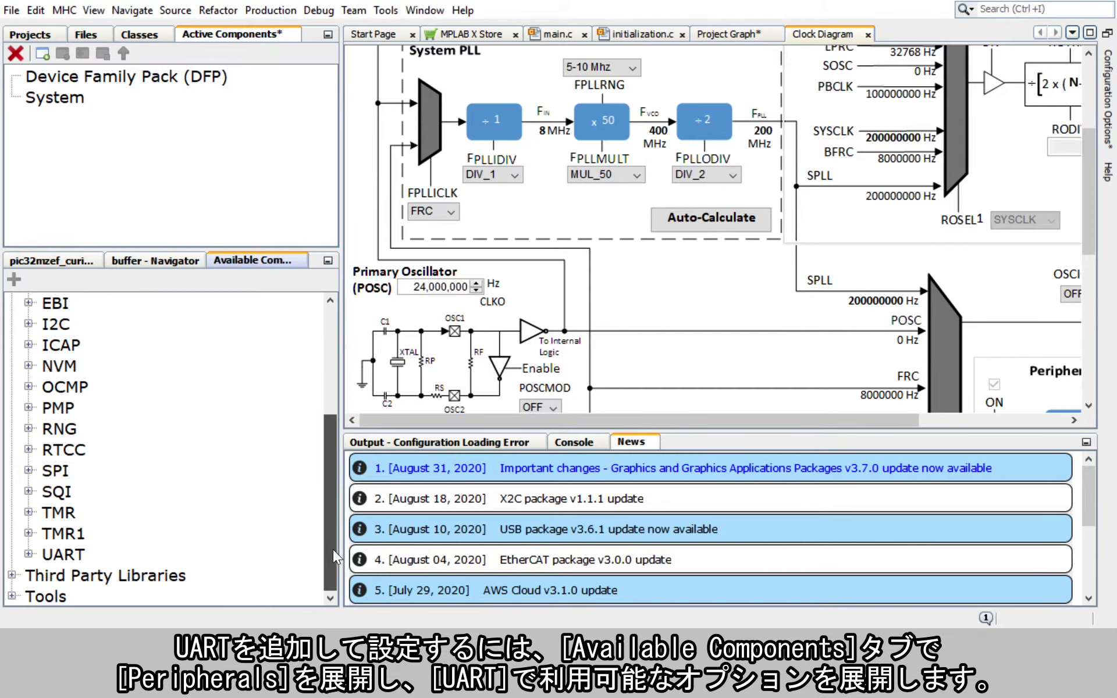
click(28, 554)
scroll(330, 555, down, 1)
click(100, 557)
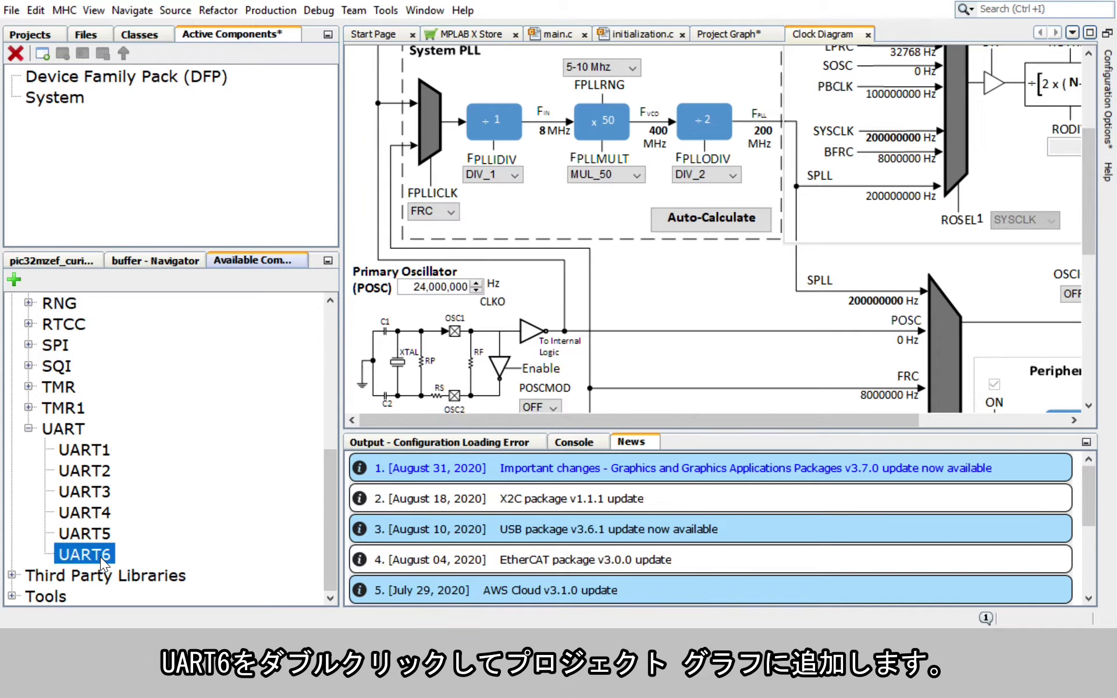
double_click(100, 557)
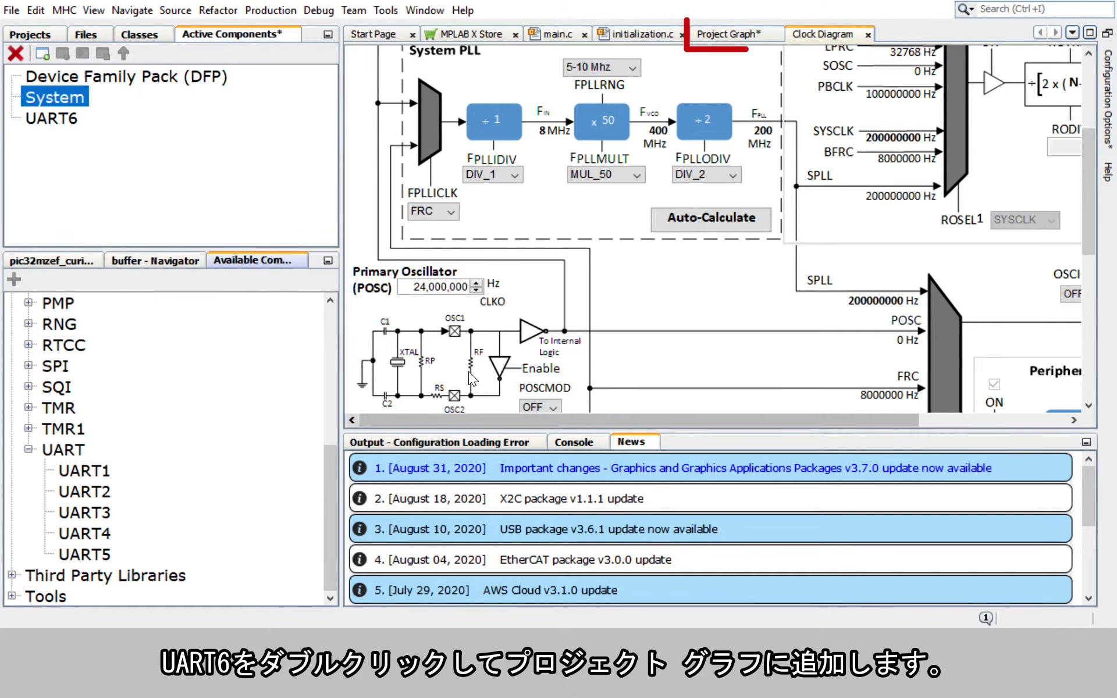
click(748, 23)
click(1108, 93)
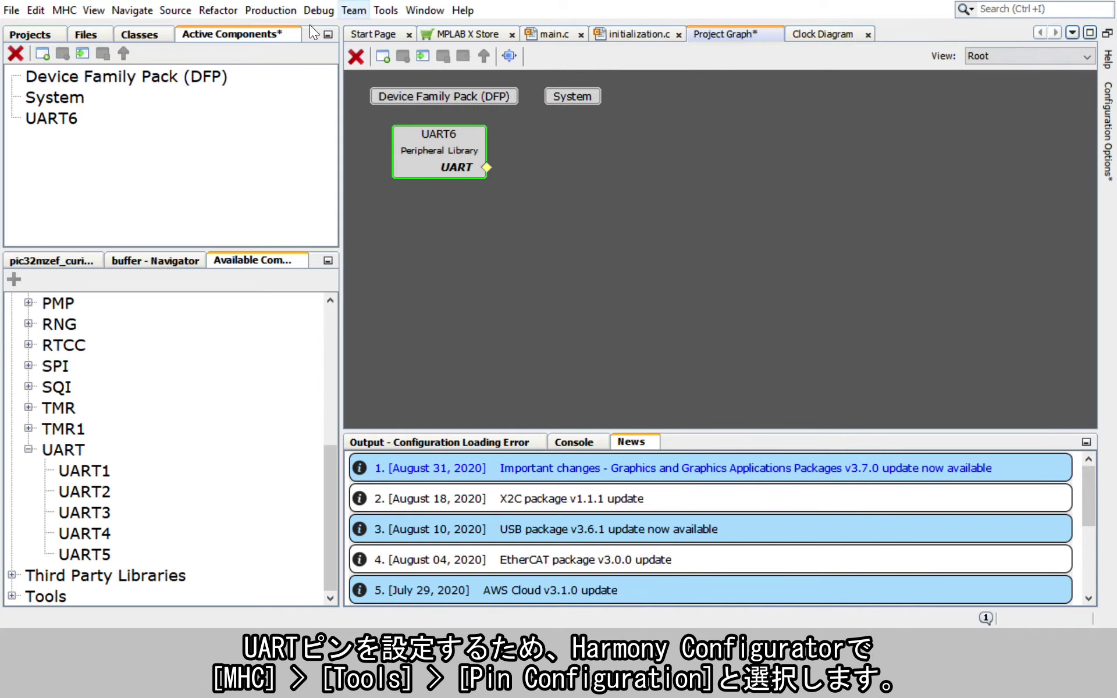
Step: Open the Pin Configuration tool and go through its Pin Diagram and Pin Table views to Pin Settings
click(71, 9)
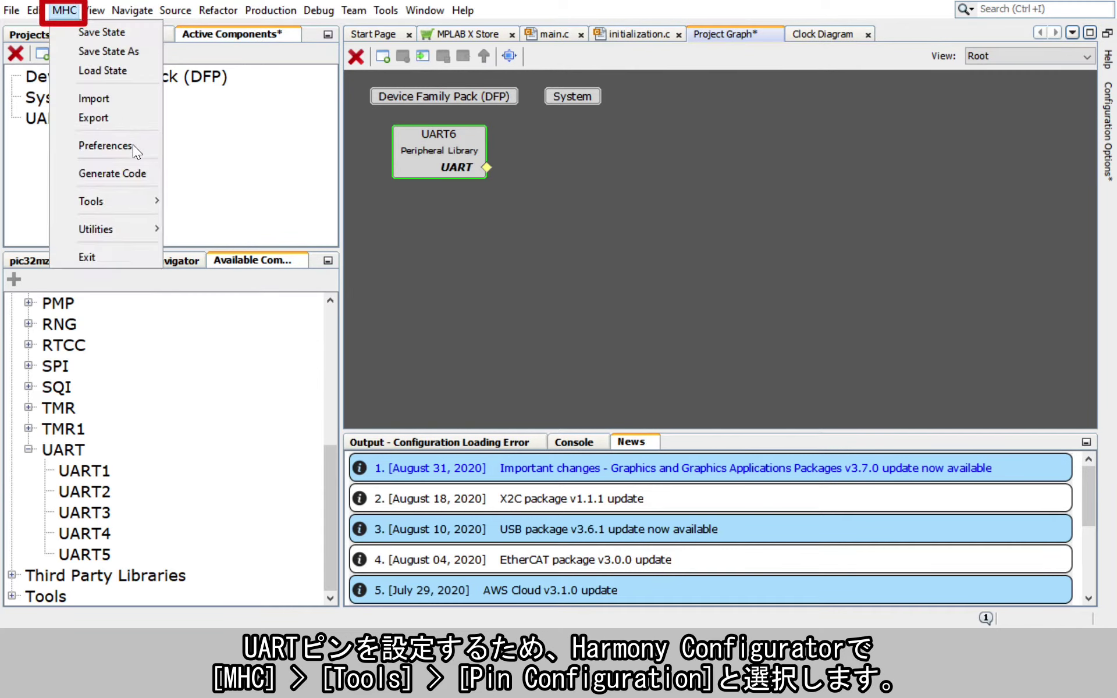
mouse_move(116, 201)
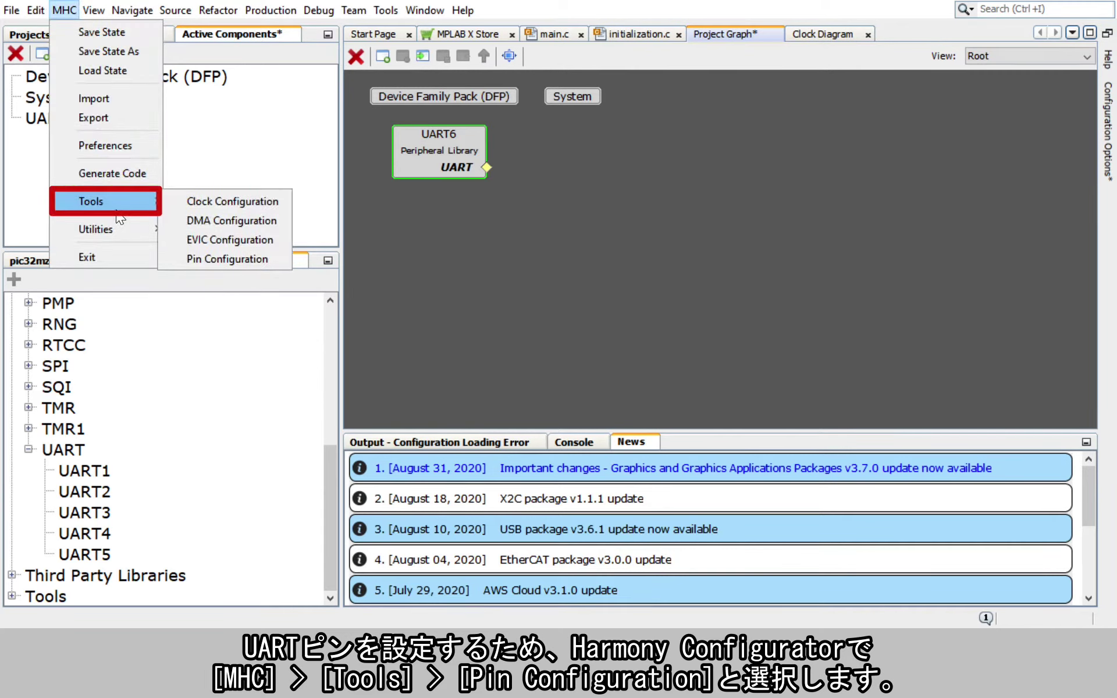
click(214, 259)
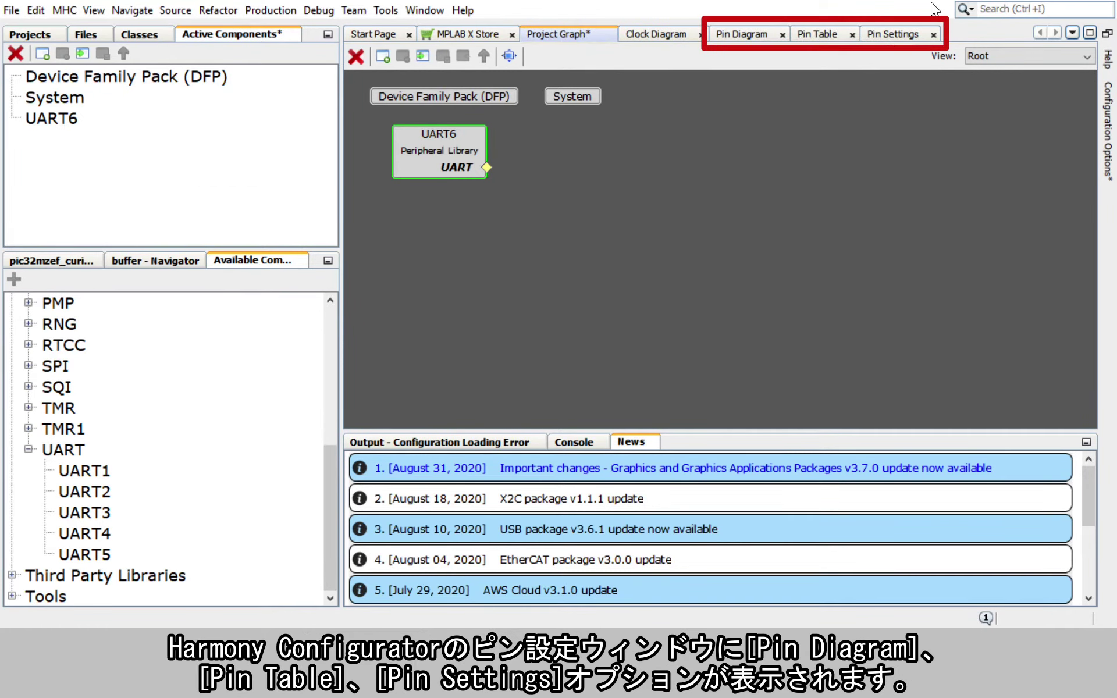
click(753, 33)
click(812, 35)
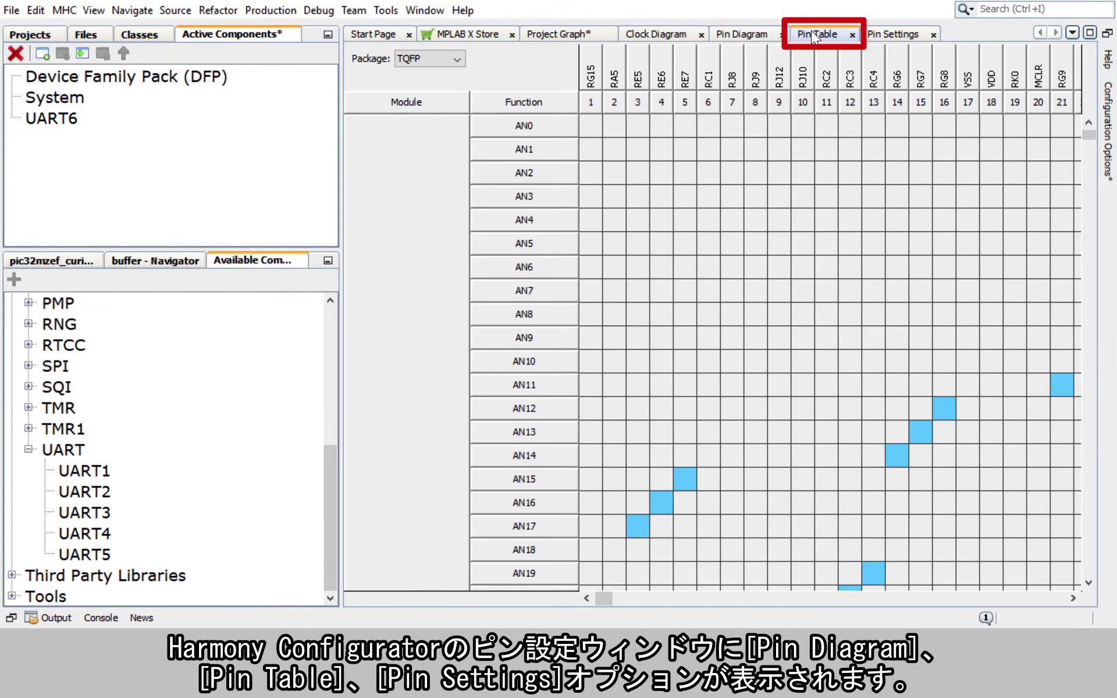
click(880, 33)
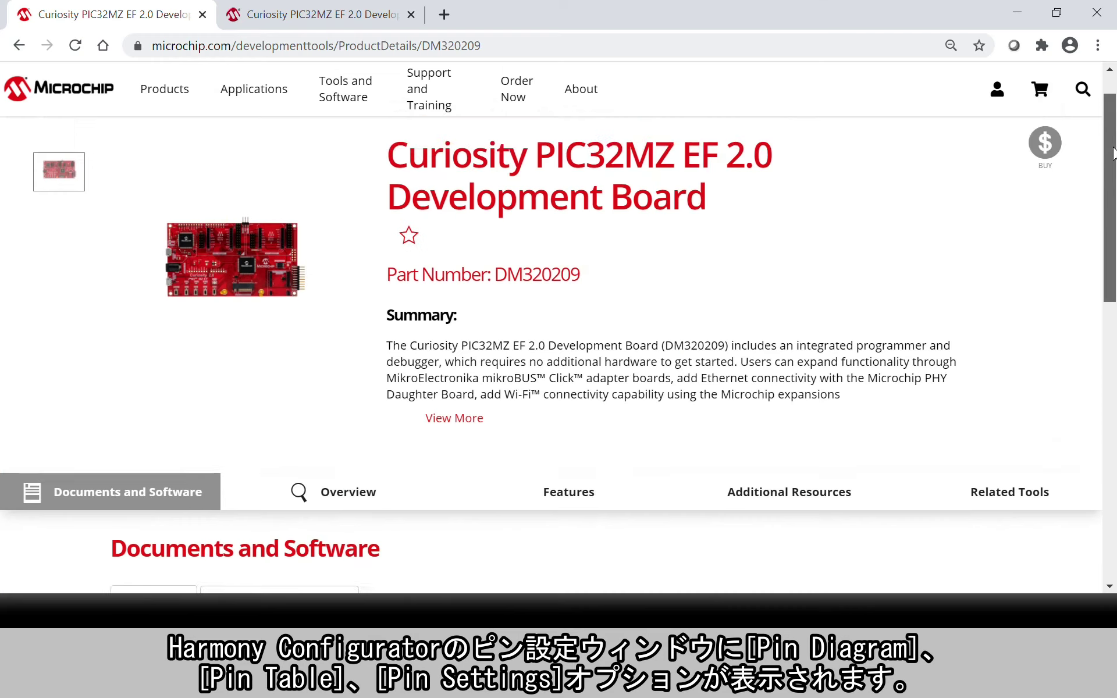
Step: Consult the Curiosity PIC32MZ EF 2.0 board page in the browser and set pin 79 (RF2) to U6TX in MPLAB X IDE
scroll(1113, 154, down, 3)
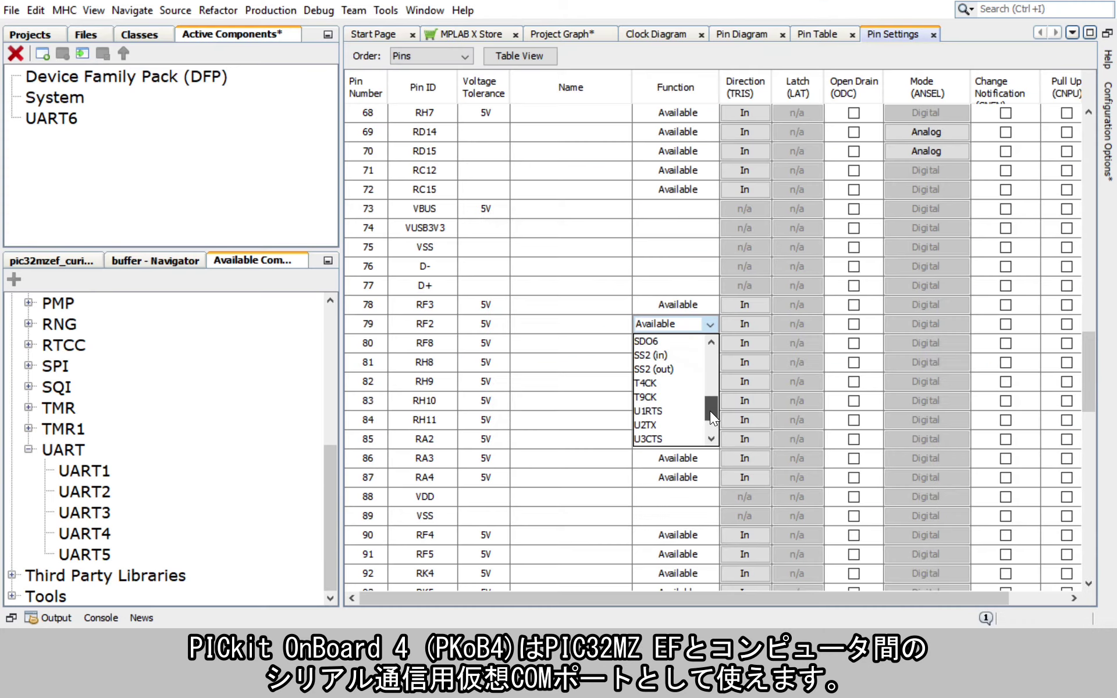
scroll(710, 411, down, 1)
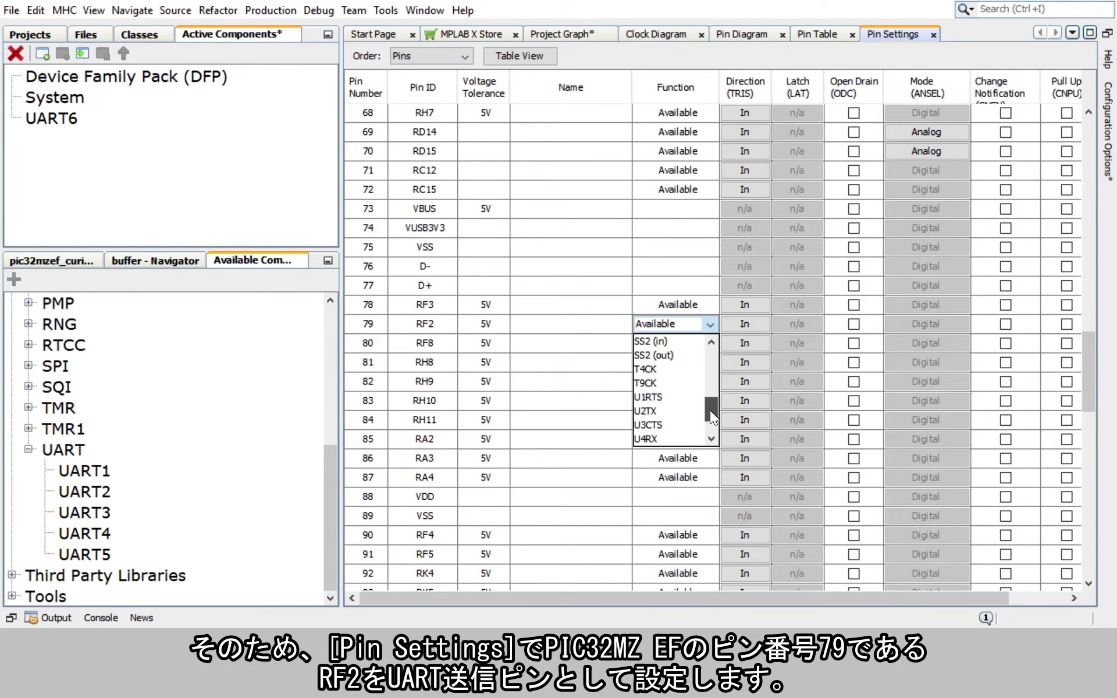
scroll(710, 410, down, 1)
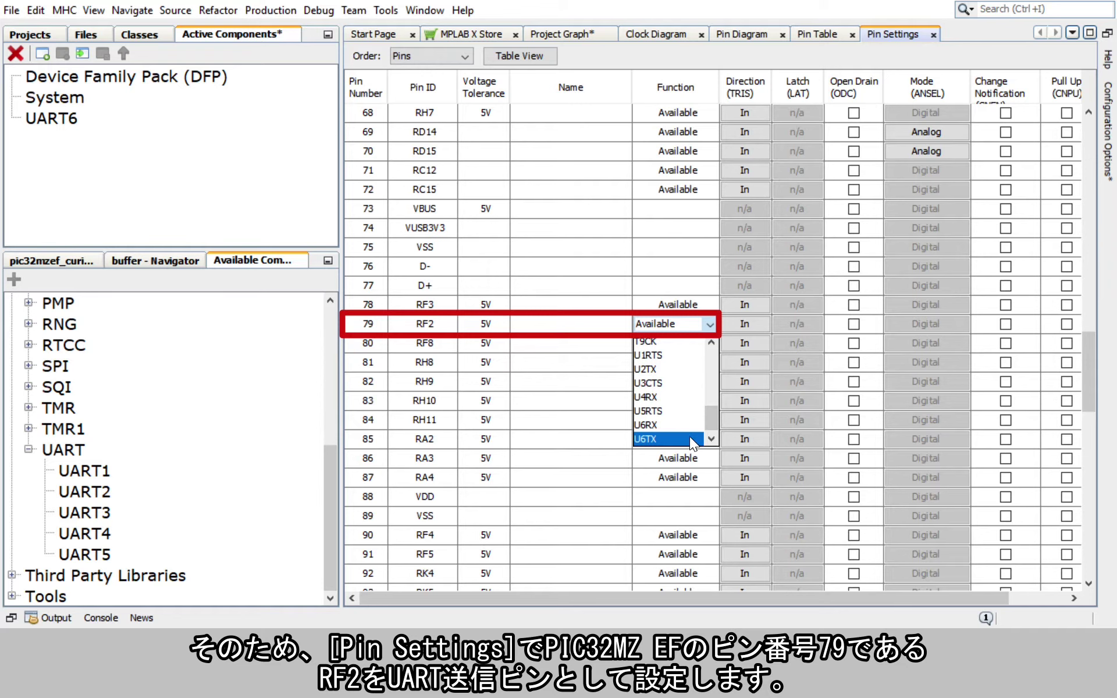
click(689, 438)
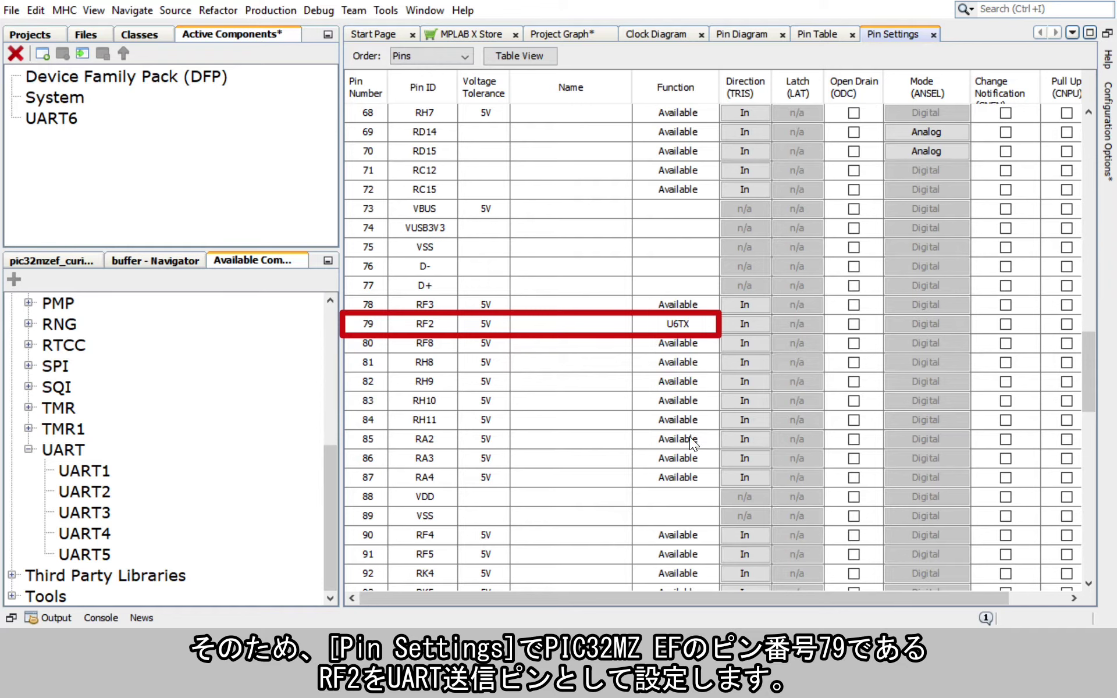
Step: Save the Harmony Configurator state as default.xml in the default configuration folder
click(57, 11)
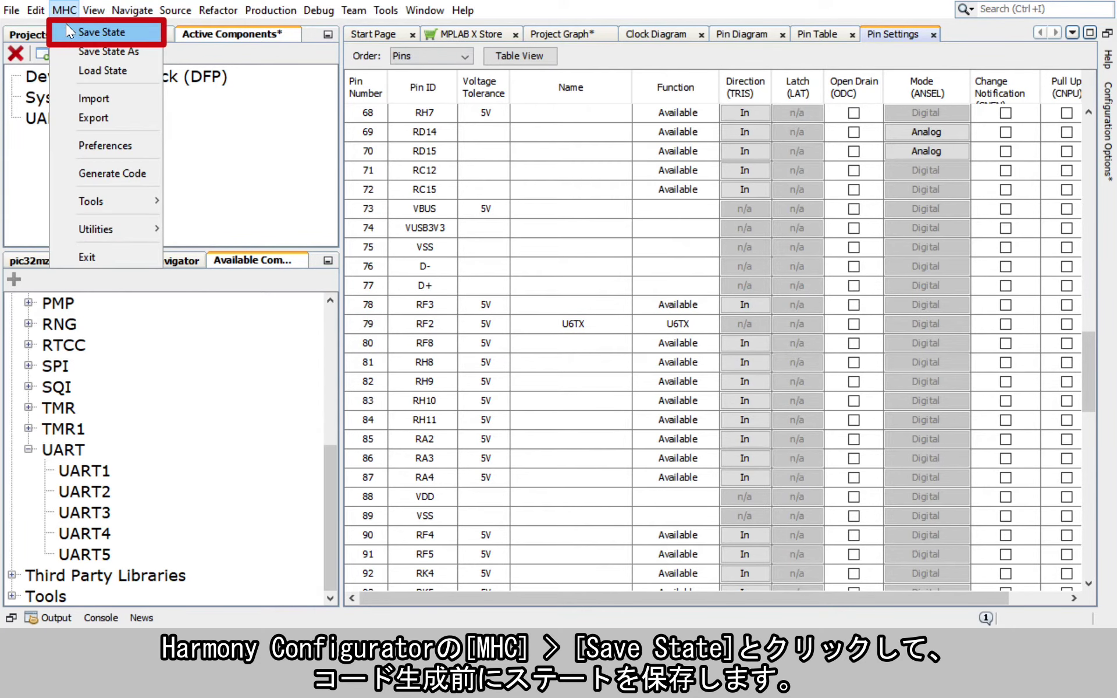
click(69, 32)
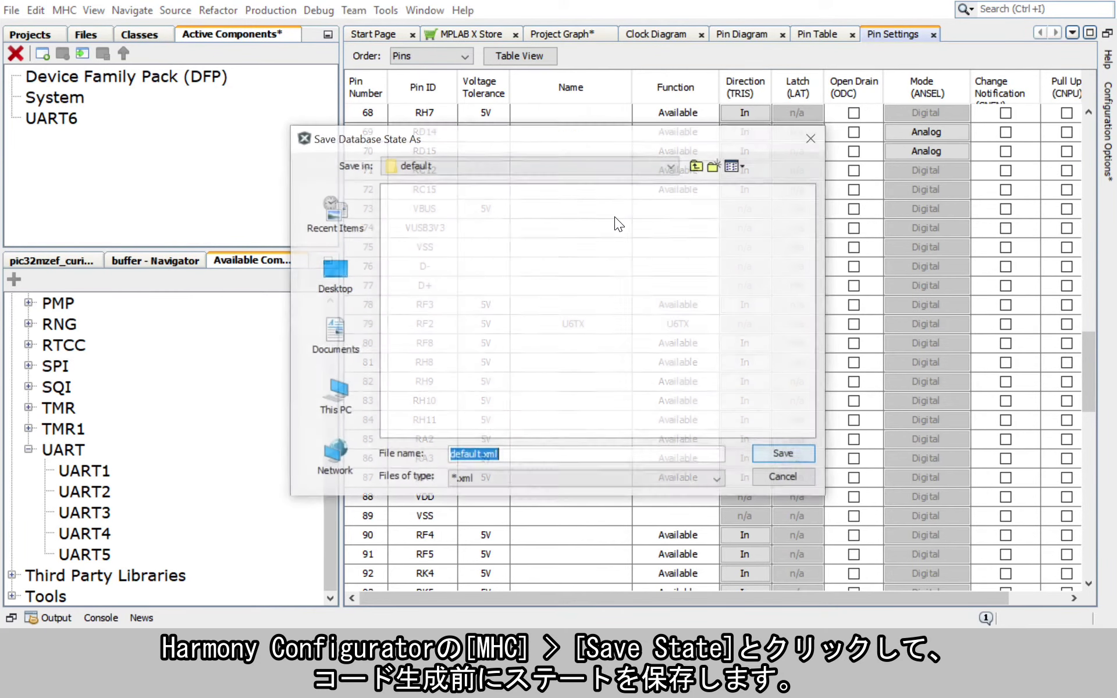
click(773, 458)
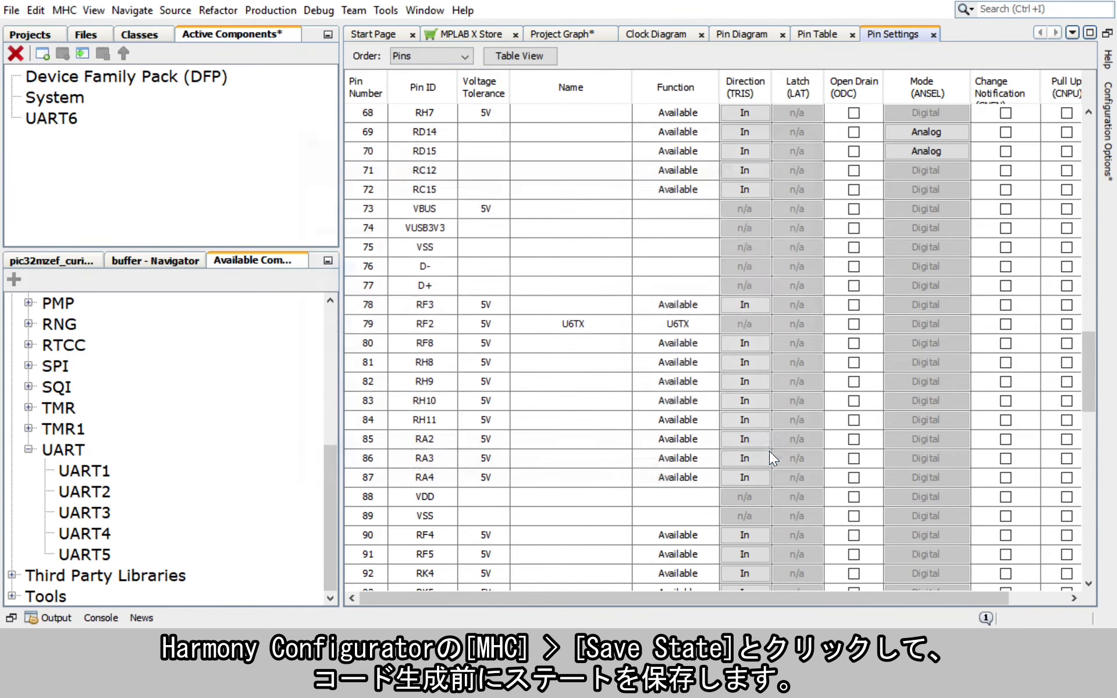
Step: Generate the project code with the USER_ALL merge strategy, saving the modified configuration to default.xml, and check the generated files
click(71, 14)
click(124, 177)
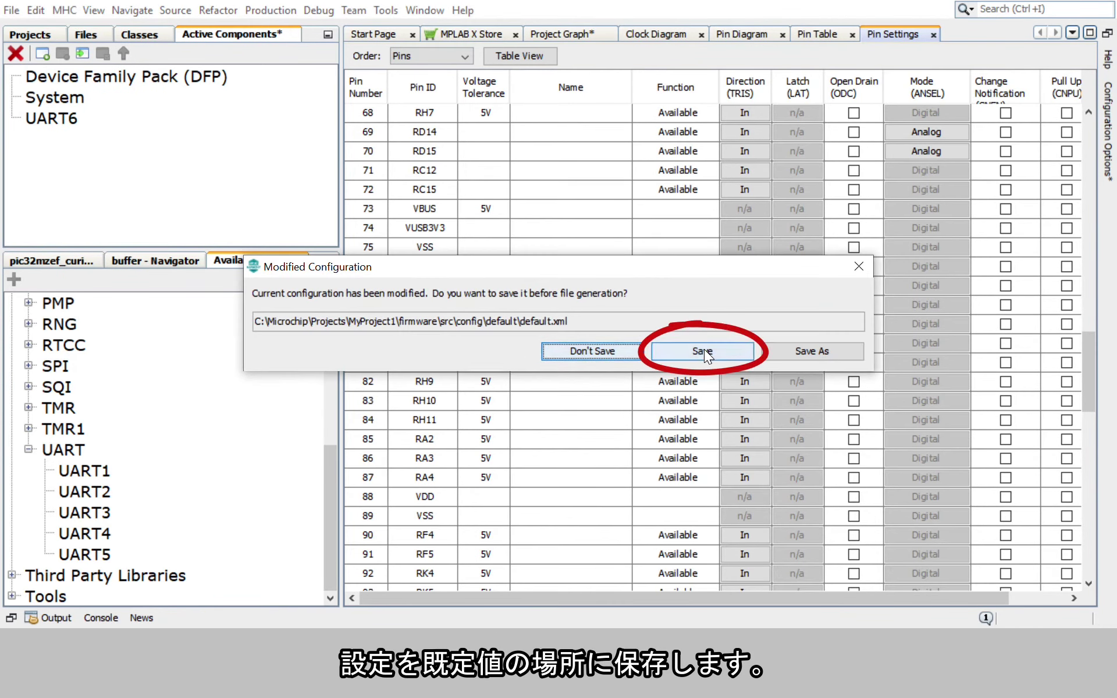
click(703, 349)
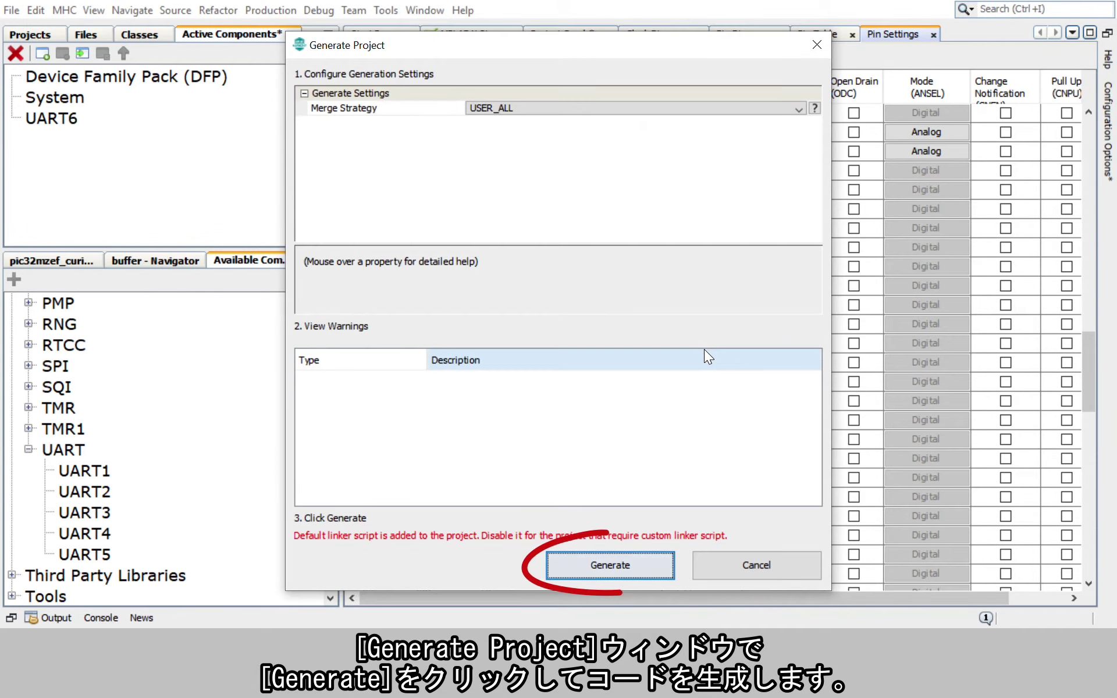
click(614, 565)
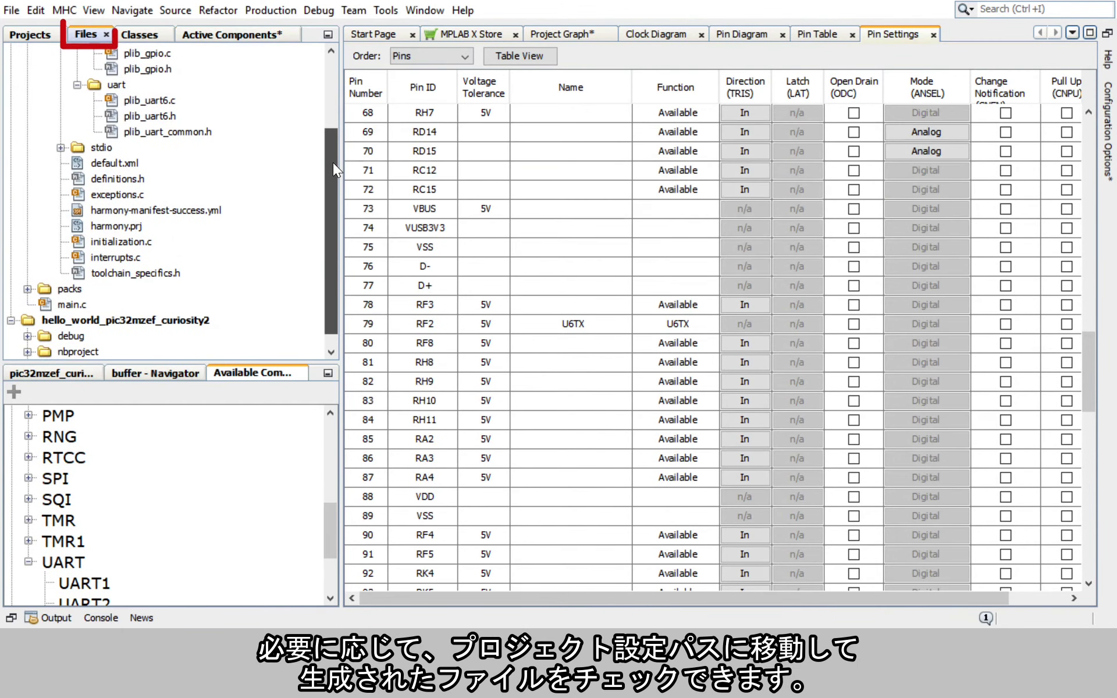
scroll(333, 165, up, 2)
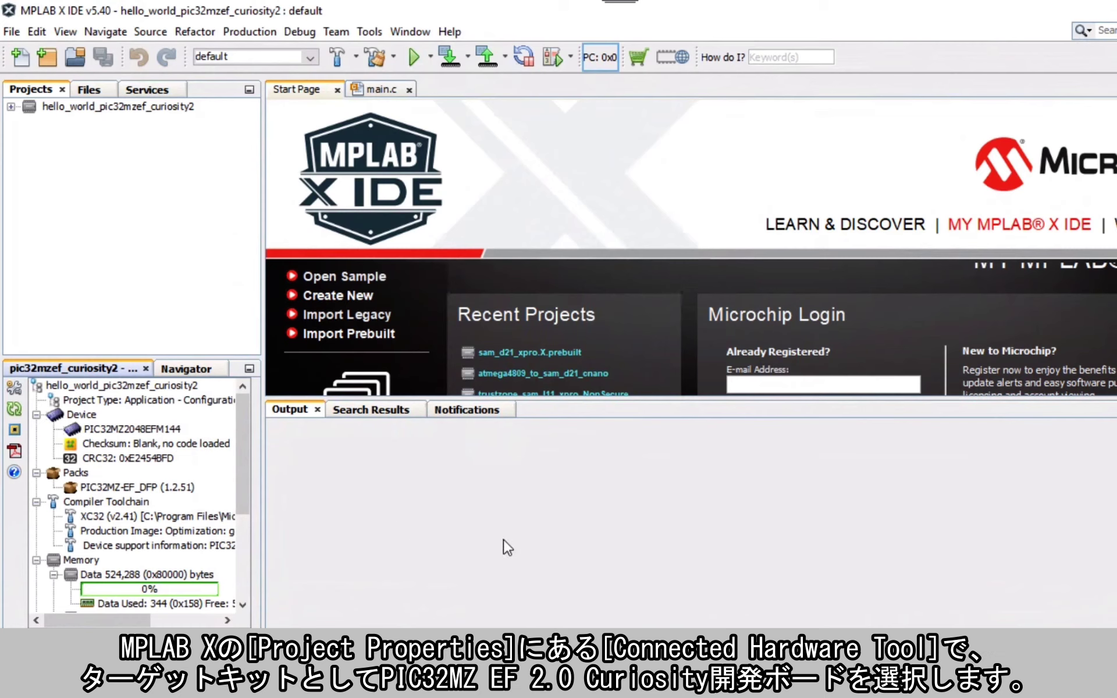
Step: Set the project's connected hardware tool to Curiosity/Starter Kits (PKOB4) with the XC32 (v2.41) compiler toolchain in Project Properties
click(14, 388)
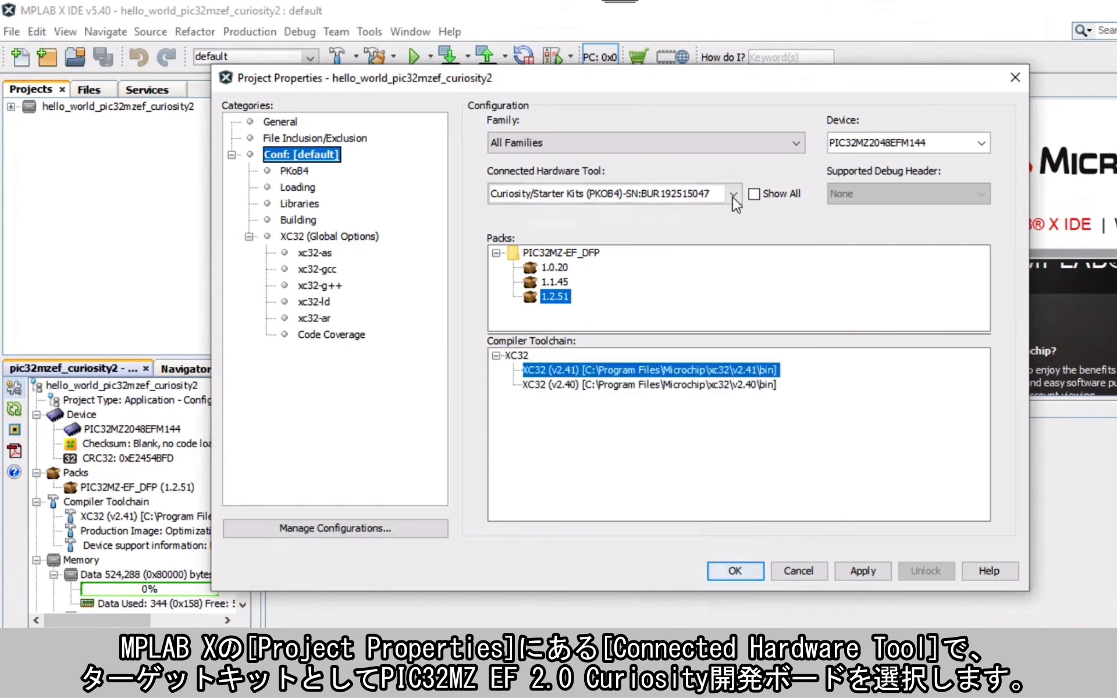
click(733, 195)
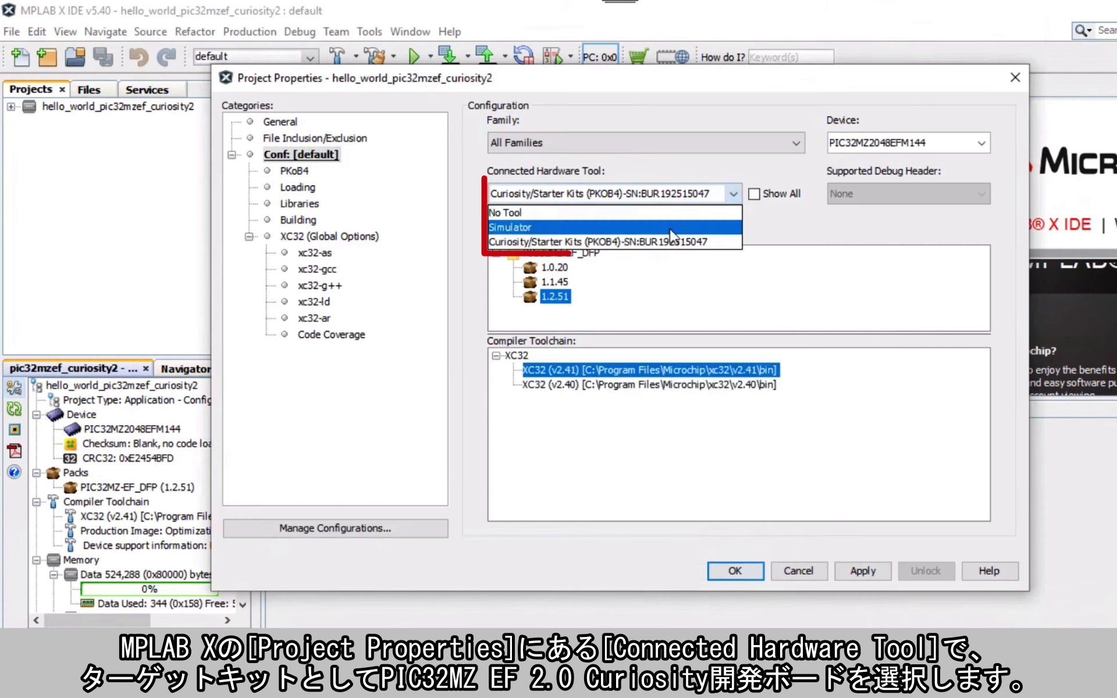
click(655, 240)
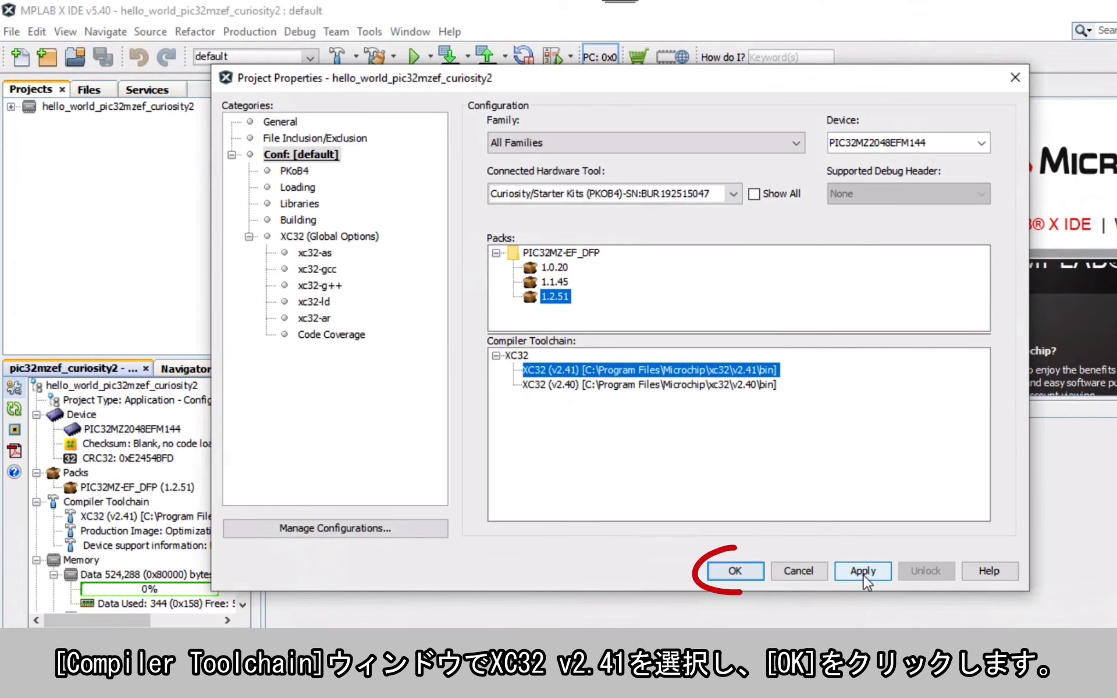
click(734, 570)
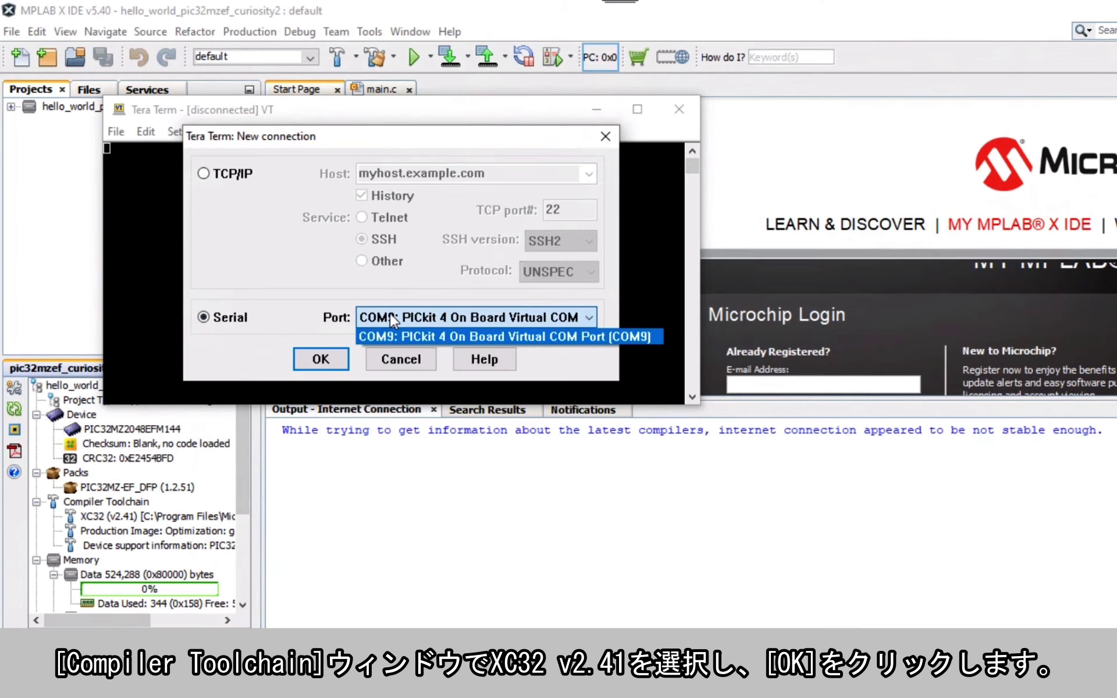
Step: Open a serial connection in Tera Term on COM9 (PICkit 4 On Board Virtual COM Port) and set its speed to 115200
click(390, 337)
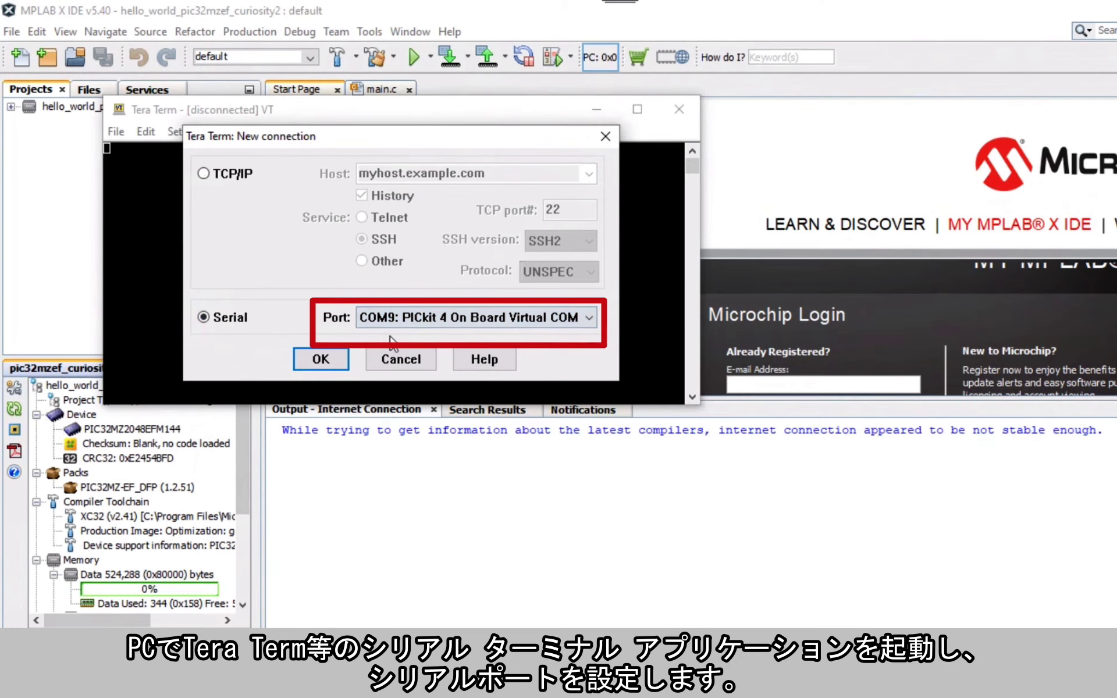
click(321, 358)
click(181, 132)
click(222, 232)
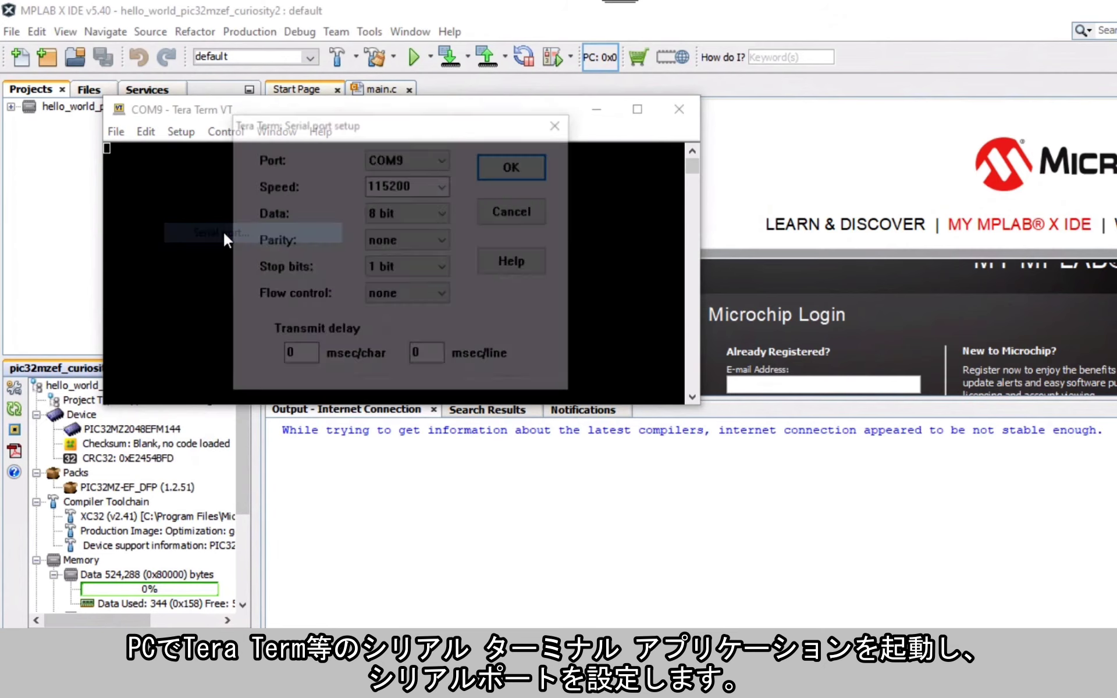
click(446, 186)
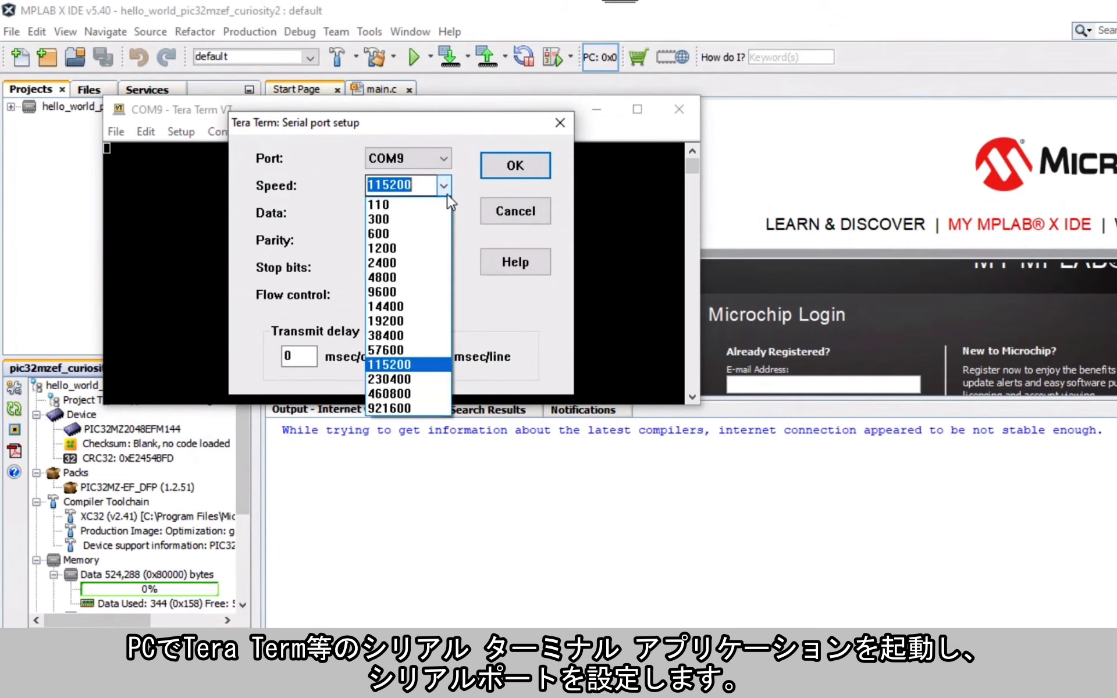
click(435, 366)
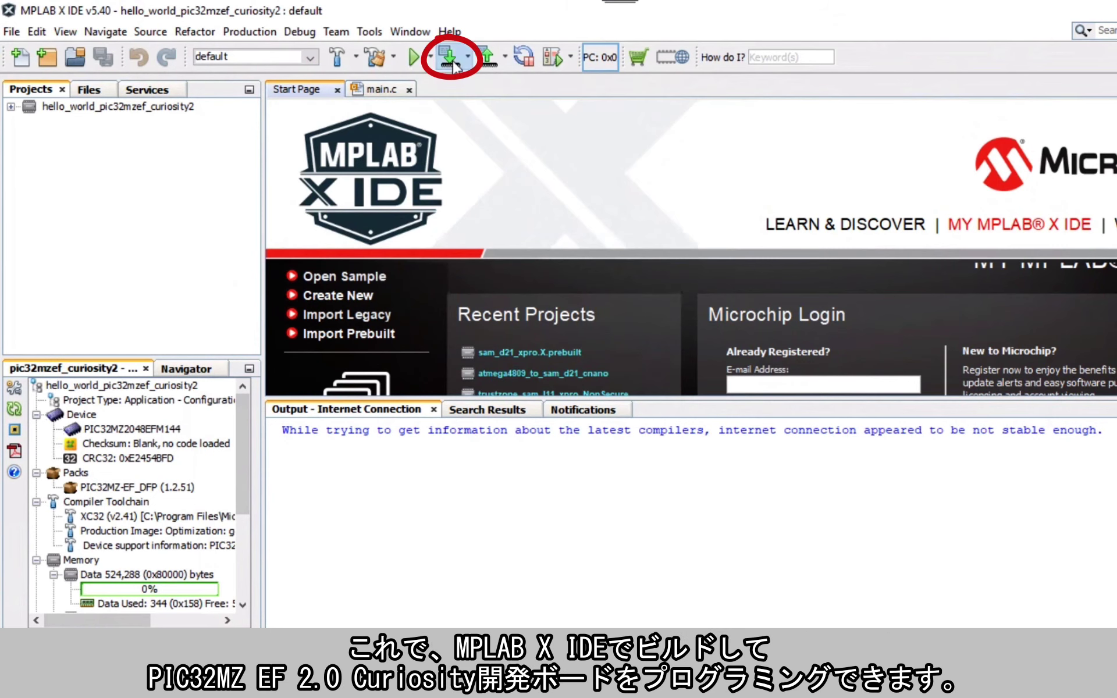
Step: Switch to MPLAB X IDE, build the hello_world_pic32mzef_curiosity2 project and program the board
click(449, 59)
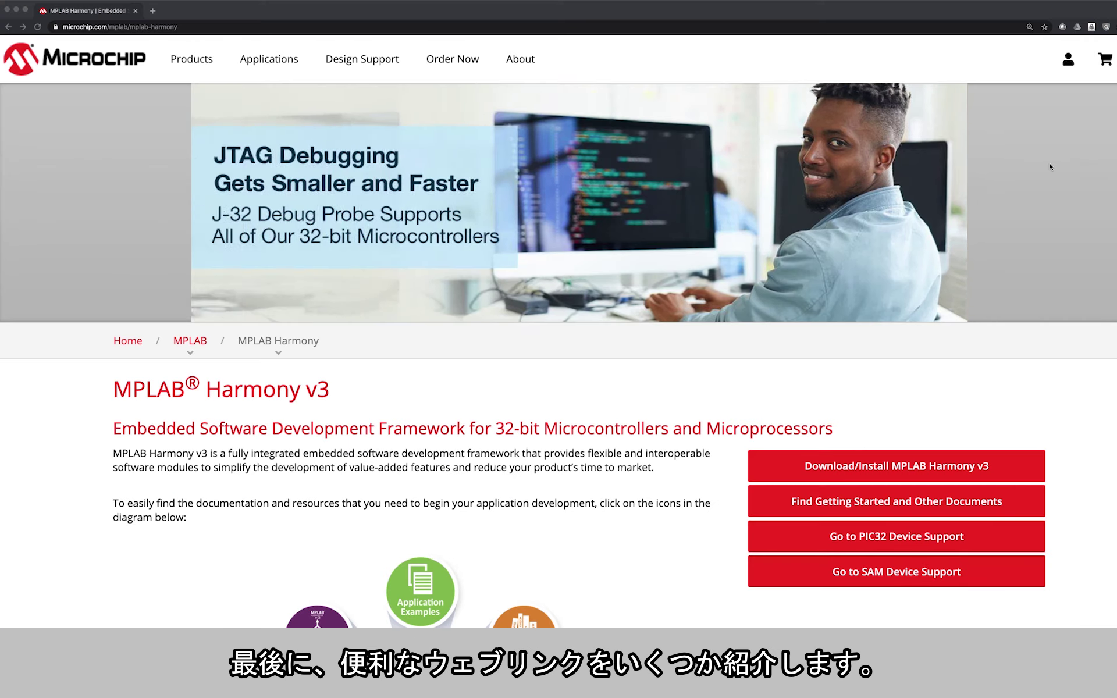
Step: Look through the MPLAB Harmony v3 landing page on the Microchip website in the browser
scroll(1050, 167, down, 5)
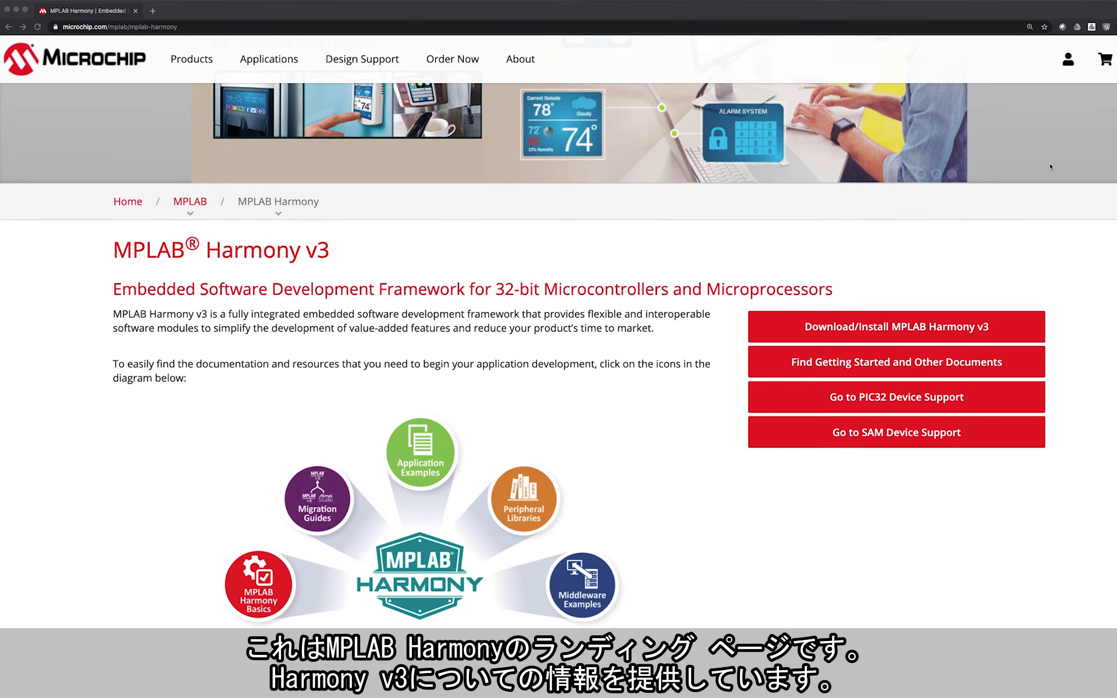
scroll(1050, 167, down, 2)
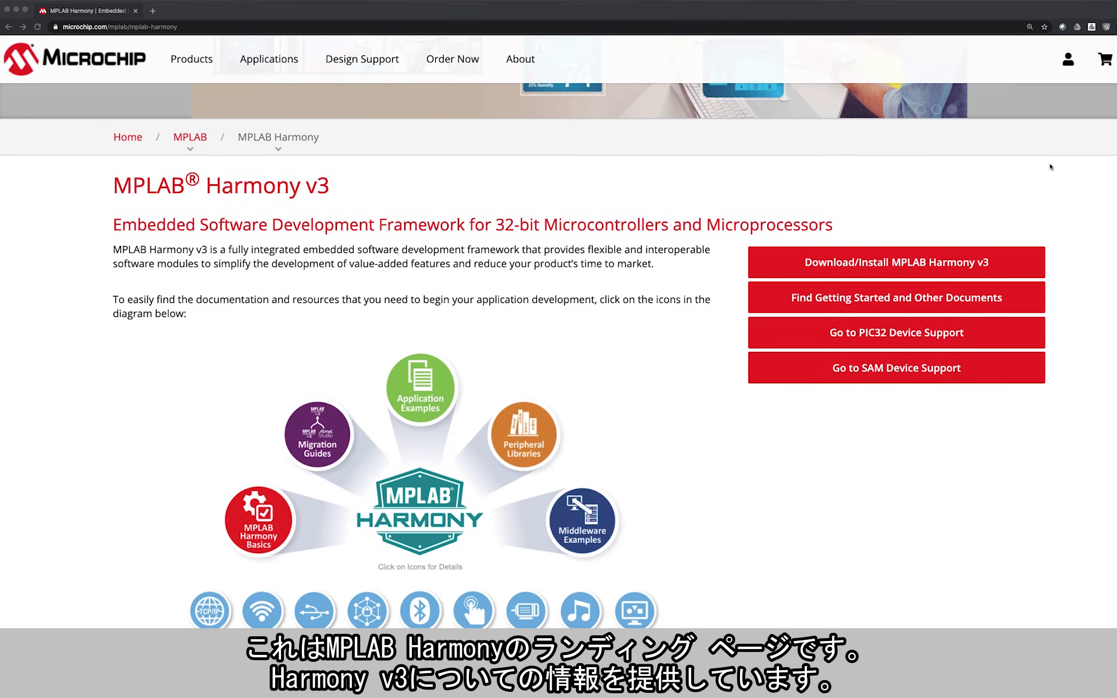
scroll(1050, 167, down, 2)
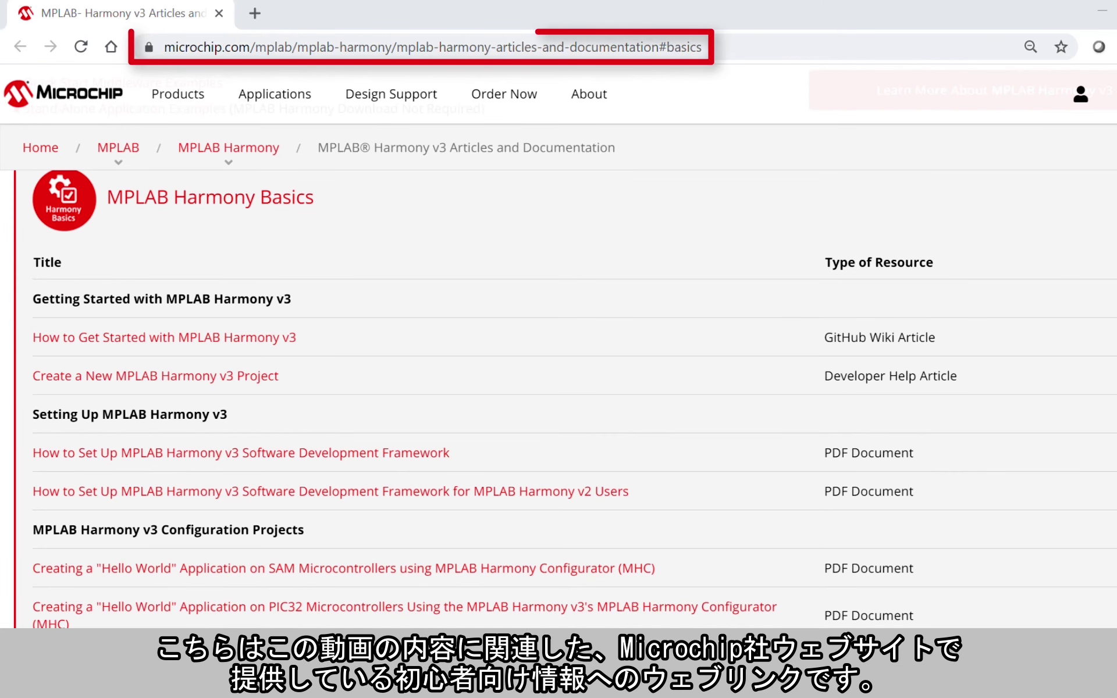